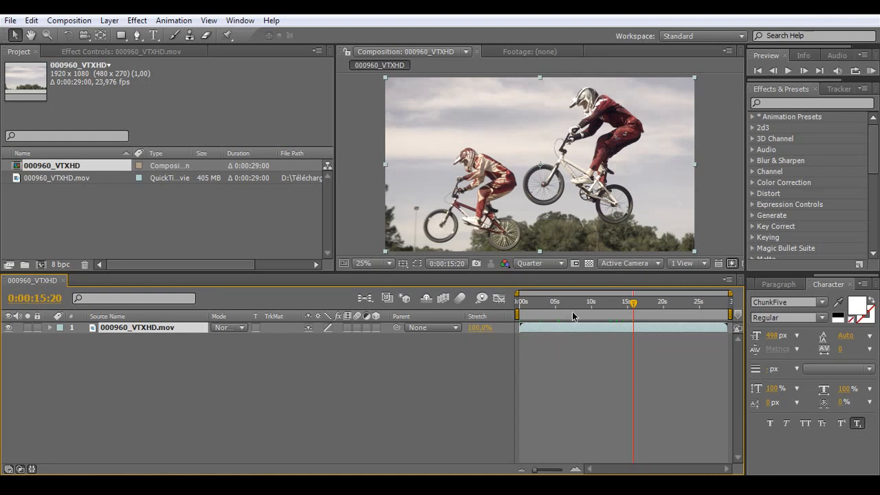
Step: Scrub through the BMX clip between about 14 and 16 seconds to review the two riders' jump
{"action": "mouse_move", "coordinate": [633, 307]}
{"action": "left_mouse_down"}
{"action": "mouse_move", "coordinate": [549, 307]}
{"action": "mouse_move", "coordinate": [622, 307]}
{"action": "left_mouse_up"}
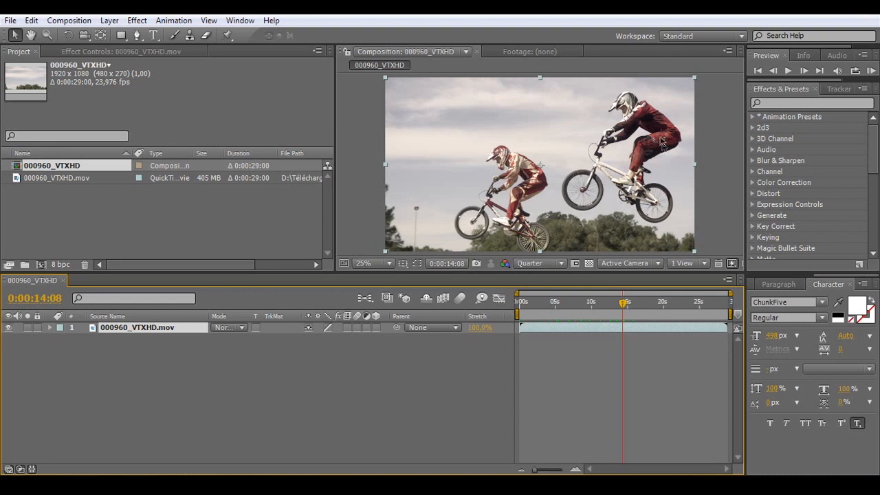
{"action": "left_click", "coordinate": [633, 308]}
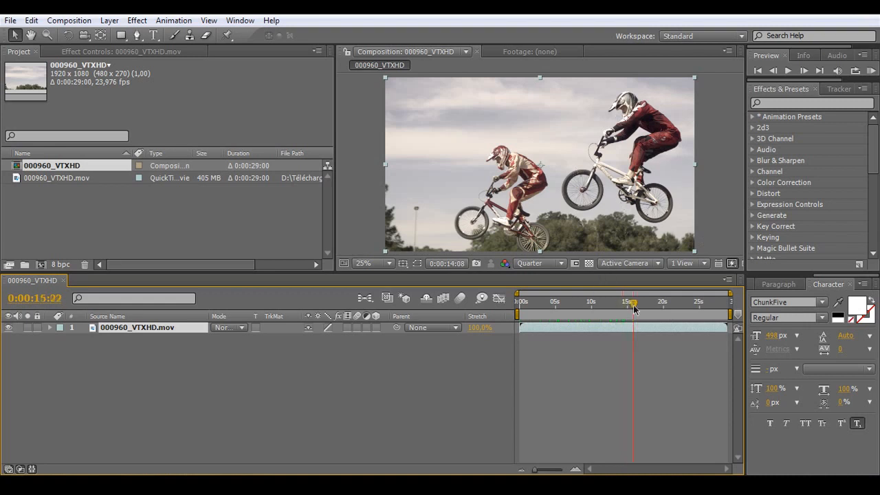
{"action": "left_click_drag", "start_coordinate": [633, 307], "coordinate": [640, 308]}
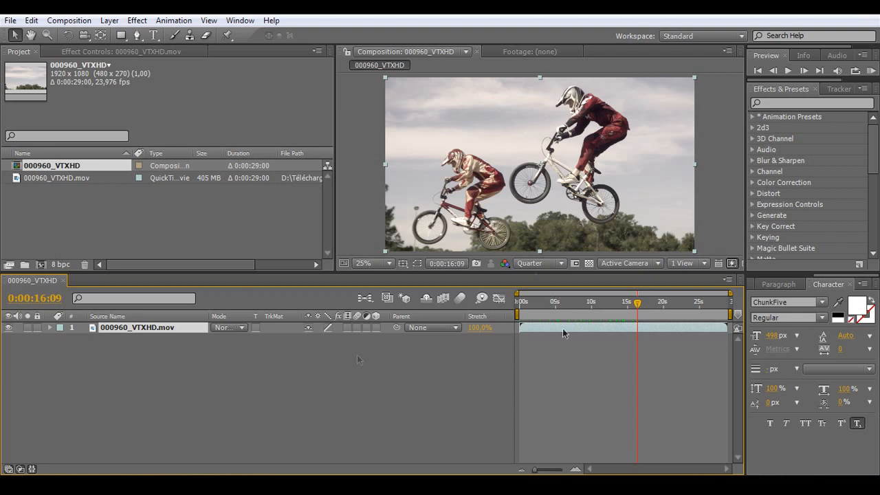
{"action": "left_click", "coordinate": [159, 357]}
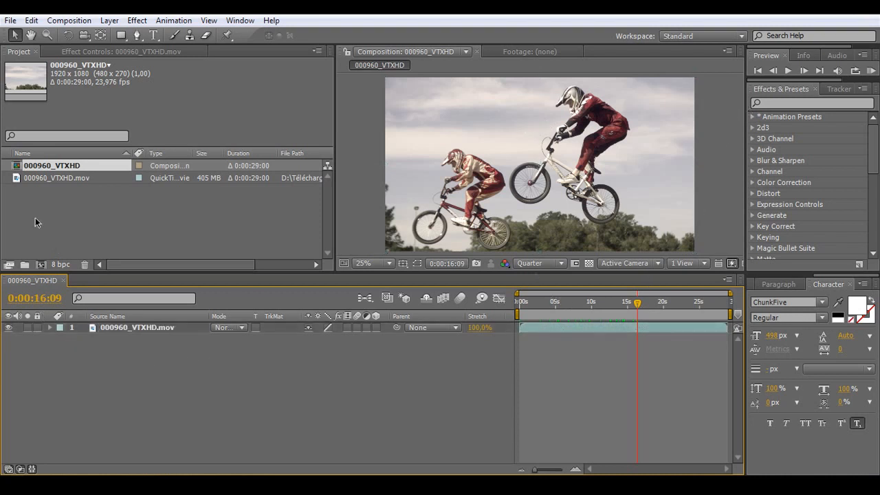
Step: Create a new composition from the 000960_VTXHD.mov footage and compare its settings with the existing composition
{"action": "left_click", "coordinate": [182, 178]}
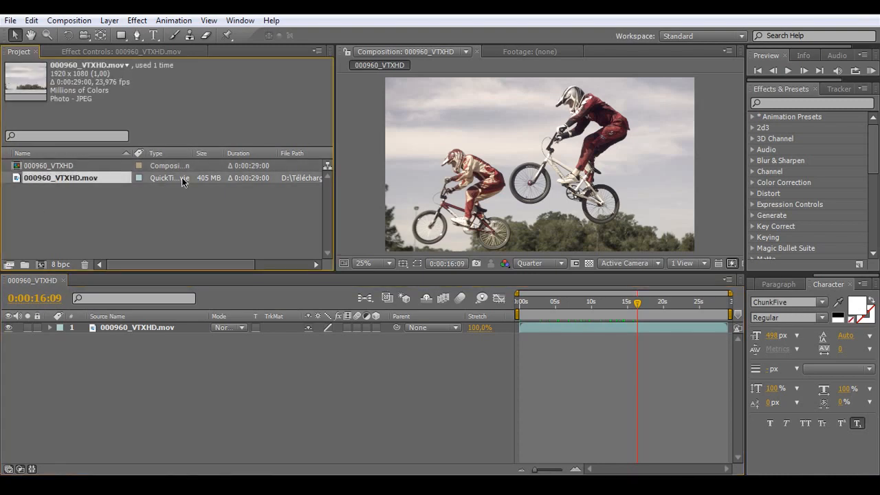
{"action": "left_click_drag", "start_coordinate": [44, 178], "coordinate": [42, 263]}
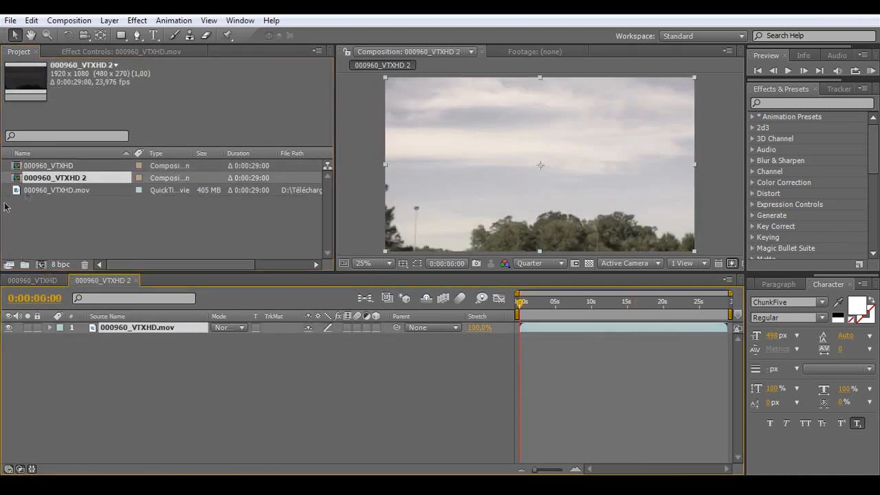
{"action": "left_click", "coordinate": [70, 178]}
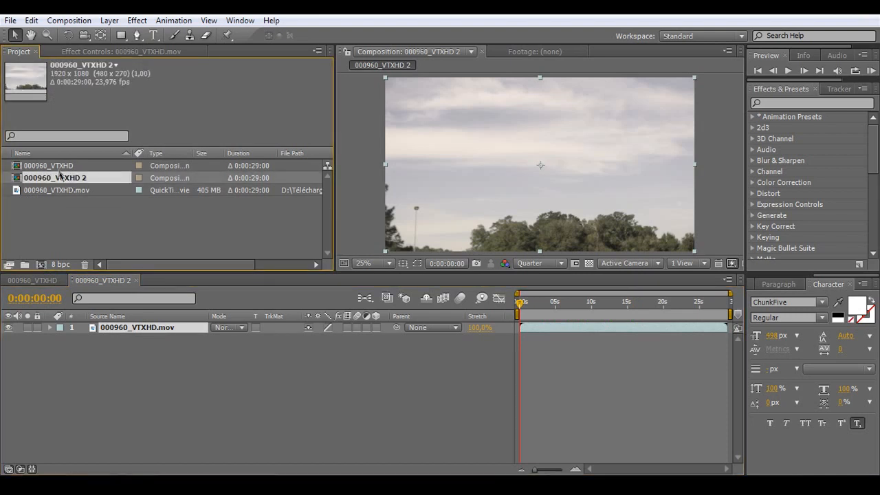
{"action": "left_click", "coordinate": [88, 168]}
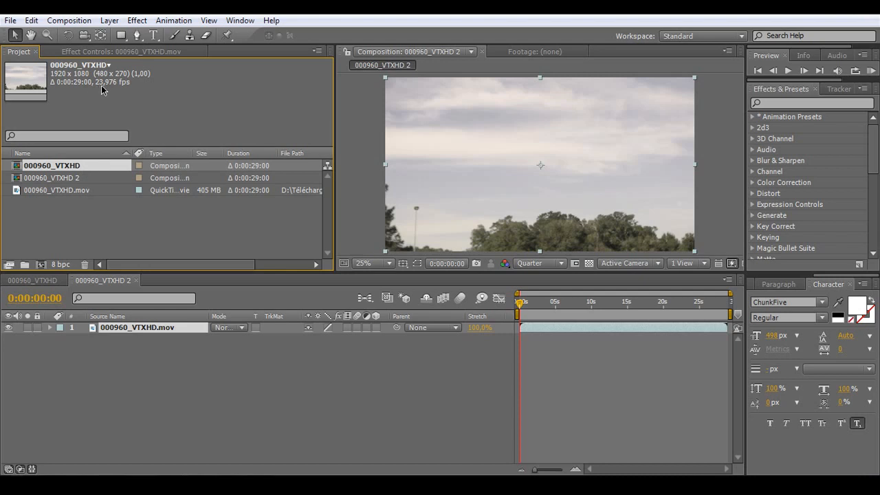
{"action": "left_click", "coordinate": [82, 207]}
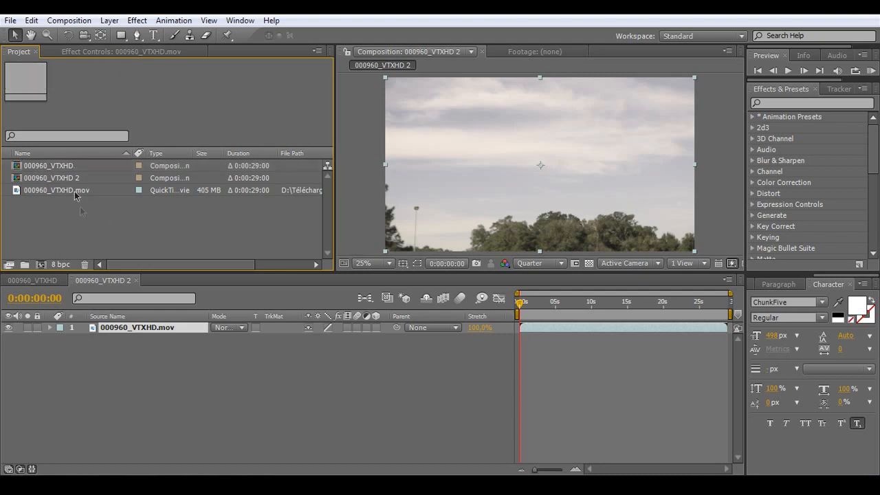
Step: Delete the extra composition 000960_VTXHD 2 from the project
{"action": "left_click", "coordinate": [59, 179]}
{"action": "key", "text": "Delete"}
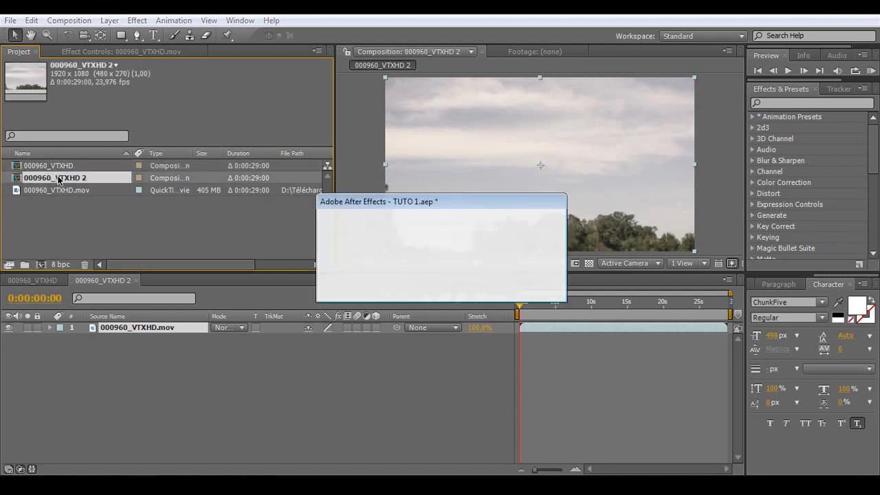
{"action": "key", "text": "Return"}
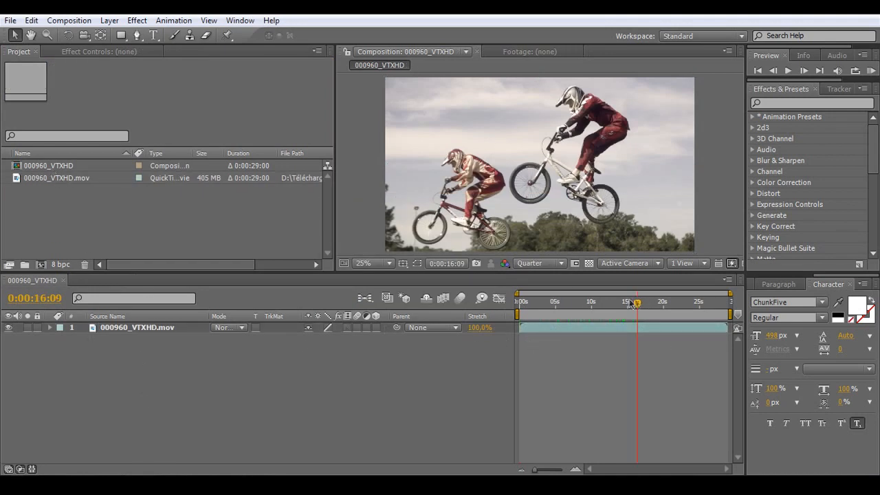
Step: Go to the rider-free frame at 0:00:02:04 and duplicate the 000960_VTXHD.mov layer
{"action": "mouse_move", "coordinate": [637, 303]}
{"action": "left_mouse_down"}
{"action": "mouse_move", "coordinate": [686, 306]}
{"action": "mouse_move", "coordinate": [631, 309]}
{"action": "left_mouse_up"}
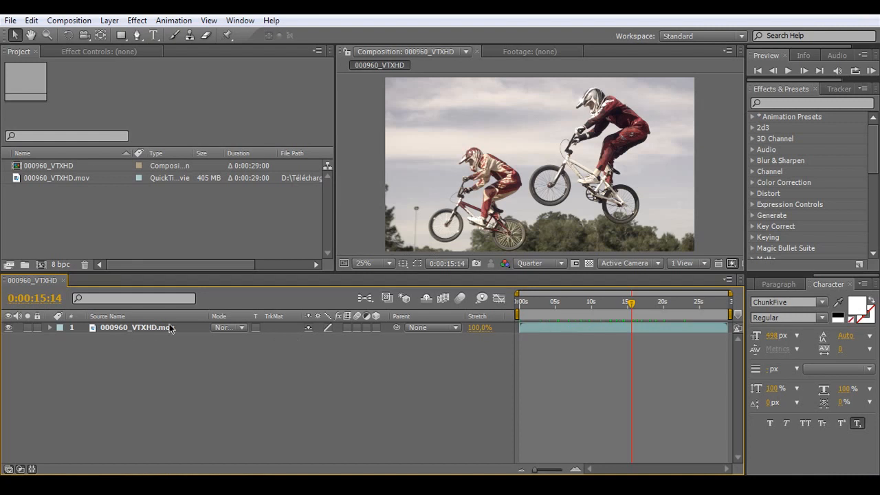
{"action": "left_click", "coordinate": [535, 303]}
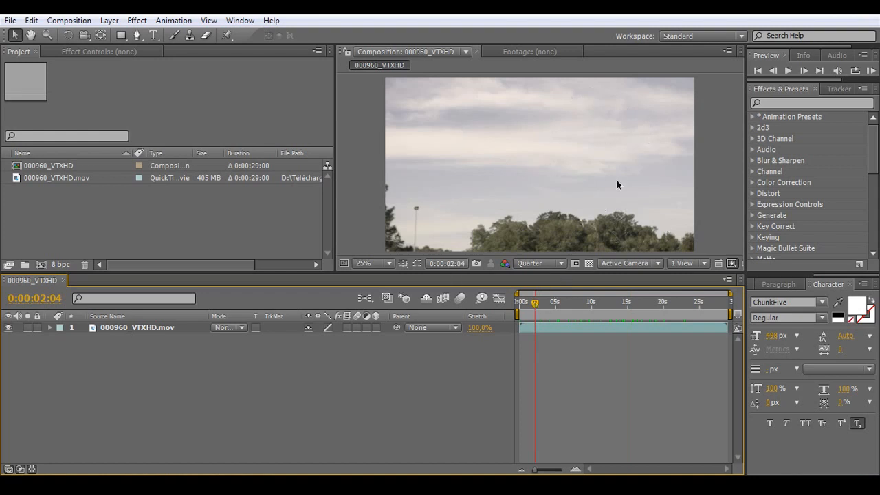
{"action": "left_click", "coordinate": [106, 329]}
{"action": "key", "text": "ctrl+d"}
Step: Apply Freeze Frame to the lower footage layer at 0:00:02:04
{"action": "right_click", "coordinate": [112, 332]}
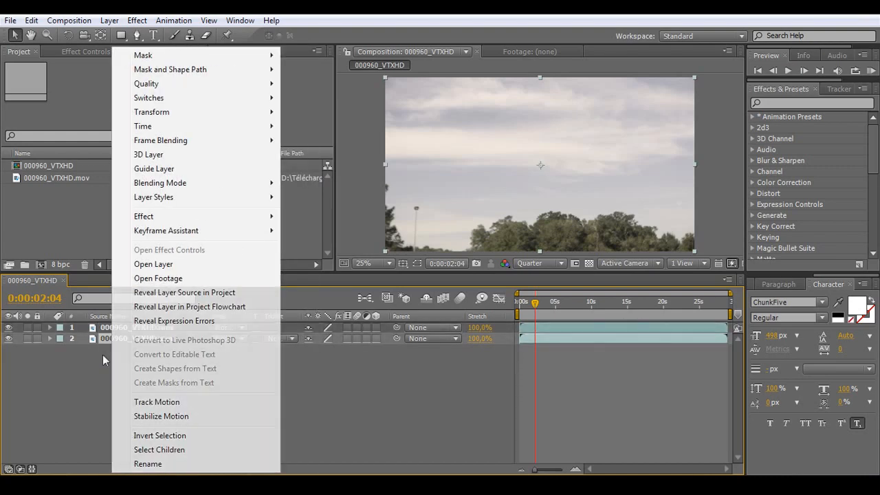
{"action": "left_click", "coordinate": [110, 339]}
{"action": "right_click", "coordinate": [110, 338]}
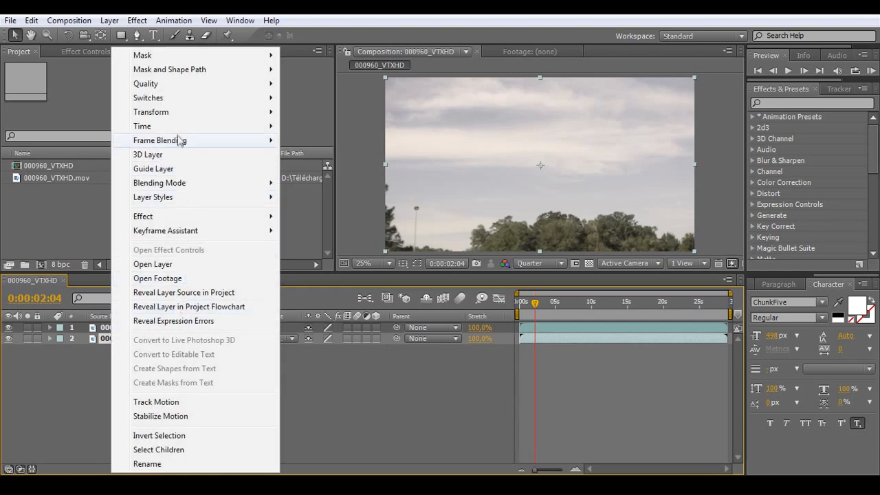
{"action": "mouse_move", "coordinate": [206, 126]}
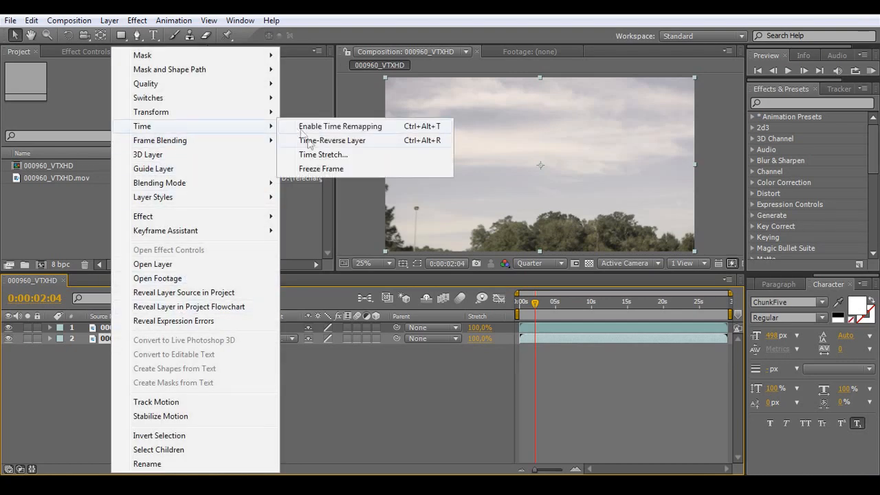
{"action": "left_click", "coordinate": [333, 170]}
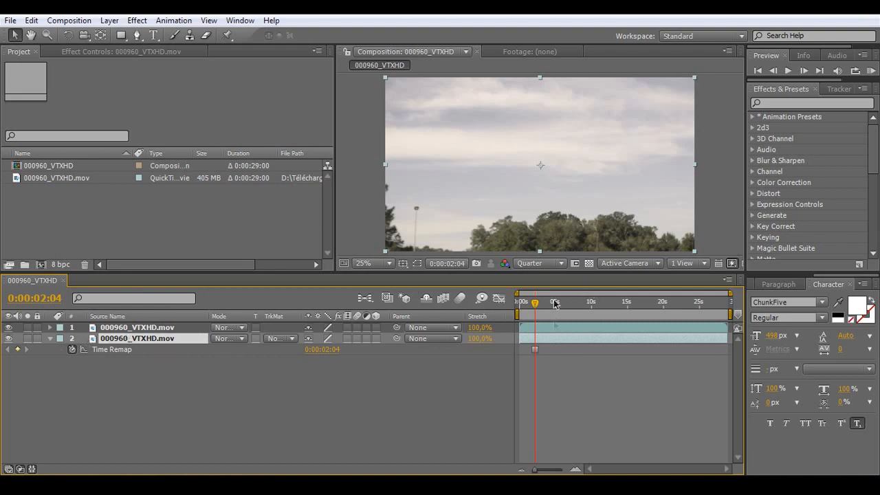
{"action": "left_click", "coordinate": [133, 371]}
Step: Rename the frozen lower layer as fond
{"action": "left_click", "coordinate": [136, 337]}
{"action": "key", "text": "Return"}
{"action": "key", "text": "BackSpace"}
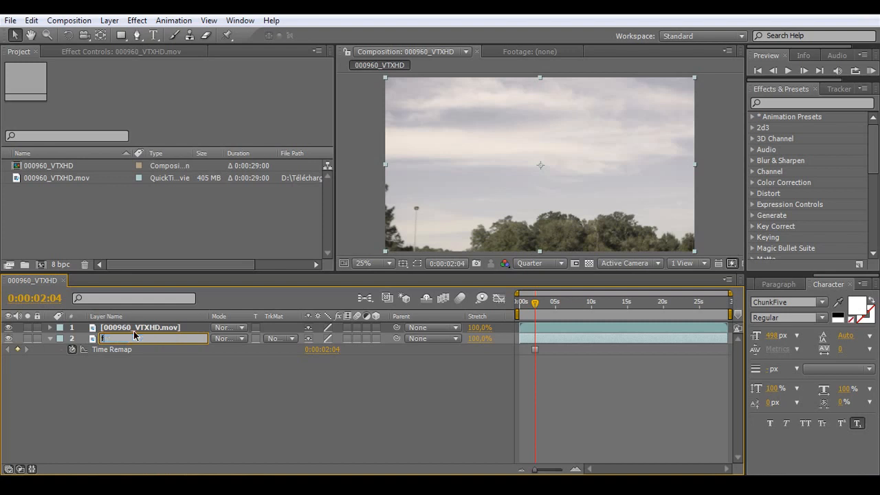
{"action": "key", "text": "Return"}
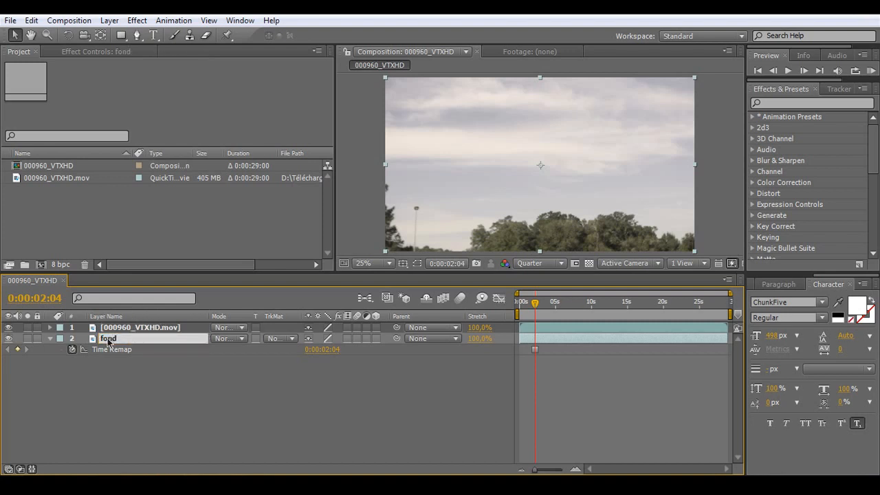
Step: Move the current time to 0:00:17:15, where both riders are in mid-air
{"action": "left_click", "coordinate": [162, 329]}
{"action": "left_click", "coordinate": [556, 303]}
{"action": "left_click_drag", "start_coordinate": [556, 306], "coordinate": [648, 306]}
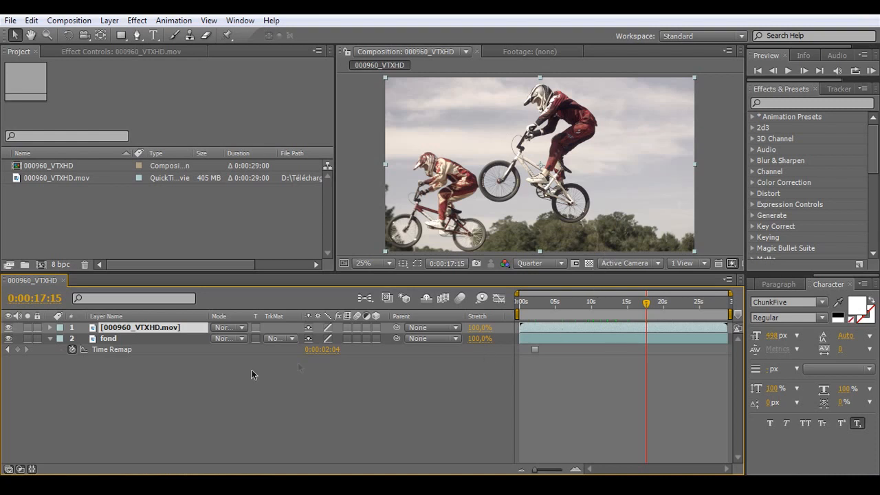
{"action": "left_click", "coordinate": [205, 401]}
Step: Draw a closed Pen tool mask around the right-hand rider and bike on the upper footage layer
{"action": "left_click", "coordinate": [130, 329]}
{"action": "left_click", "coordinate": [136, 35]}
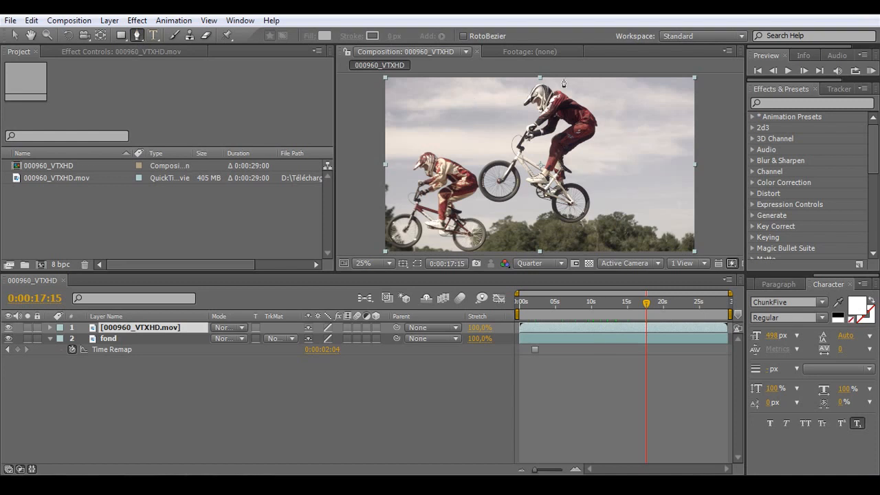
{"action": "left_click", "coordinate": [535, 79]}
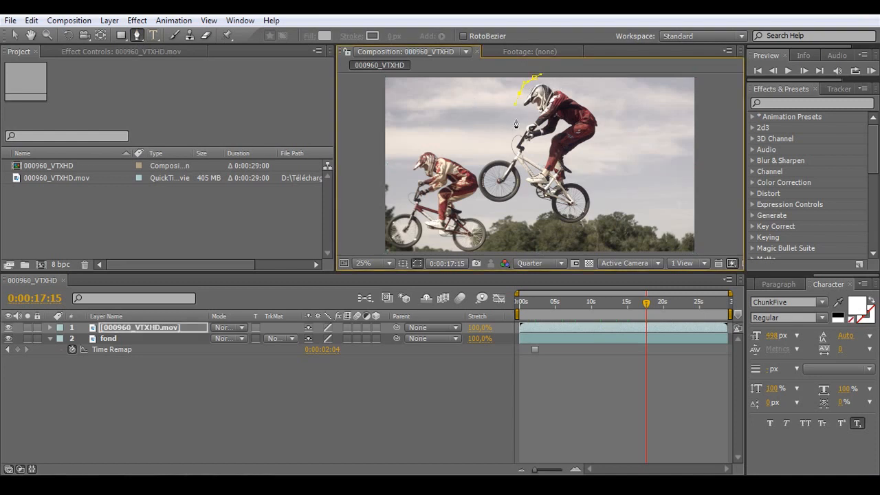
{"action": "left_click_drag", "start_coordinate": [507, 134], "coordinate": [484, 155]}
{"action": "left_click_drag", "start_coordinate": [483, 205], "coordinate": [499, 223]}
{"action": "left_click", "coordinate": [531, 233]}
{"action": "left_click", "coordinate": [568, 235]}
{"action": "left_click", "coordinate": [622, 223]}
{"action": "left_click_drag", "start_coordinate": [640, 154], "coordinate": [639, 126]}
{"action": "left_click_drag", "start_coordinate": [610, 95], "coordinate": [593, 87]}
{"action": "left_click", "coordinate": [534, 78]}
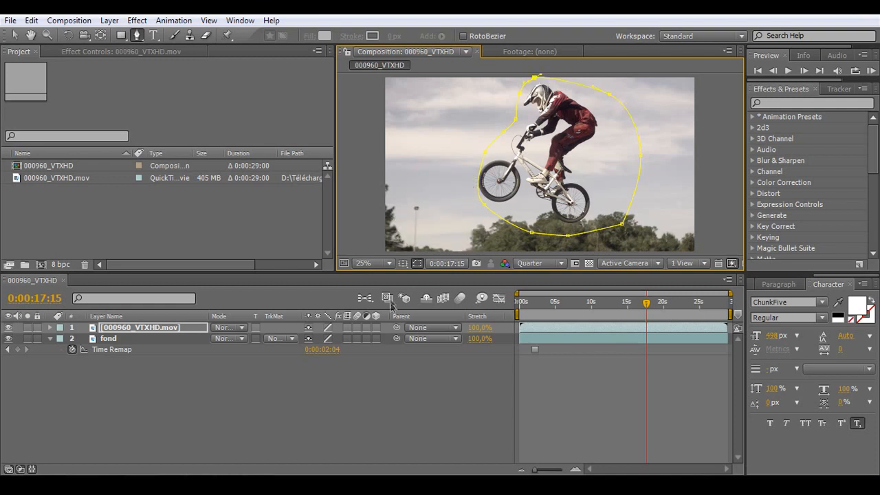
{"action": "left_click", "coordinate": [407, 440]}
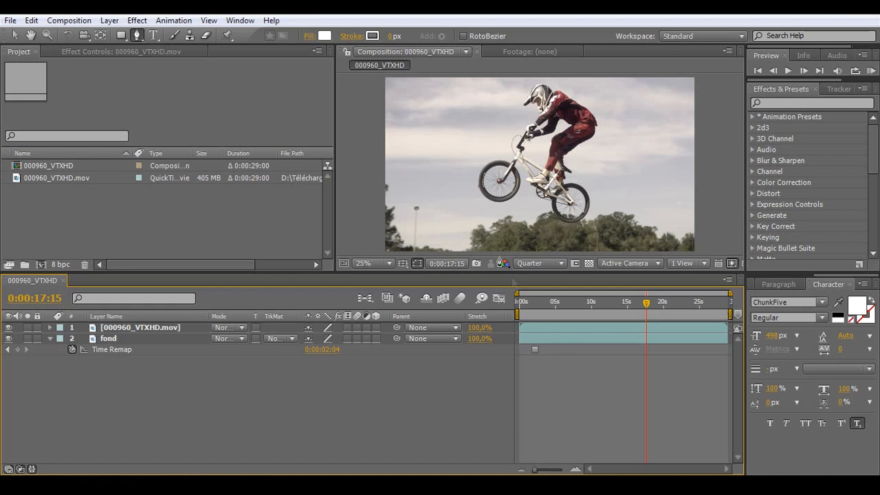
Step: Expand the upper footage layer's mask group to show all properties of Mask 1
{"action": "left_click", "coordinate": [48, 329]}
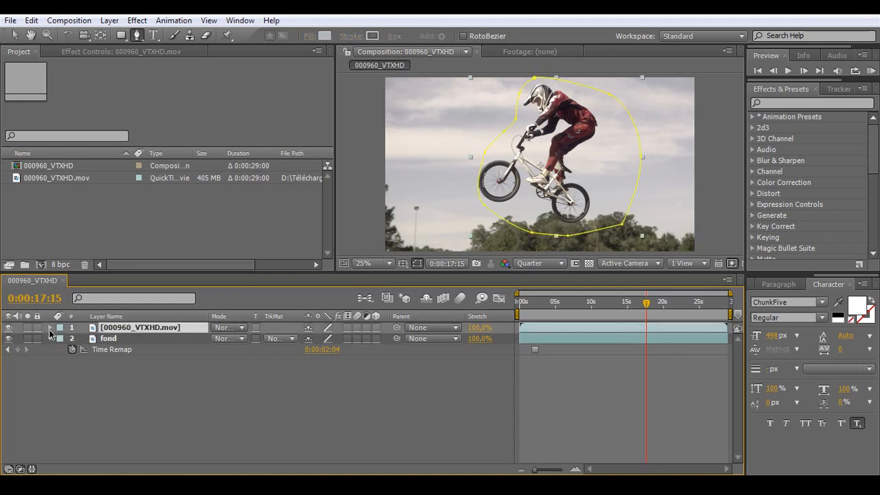
{"action": "left_click", "coordinate": [49, 330]}
{"action": "left_click", "coordinate": [62, 338]}
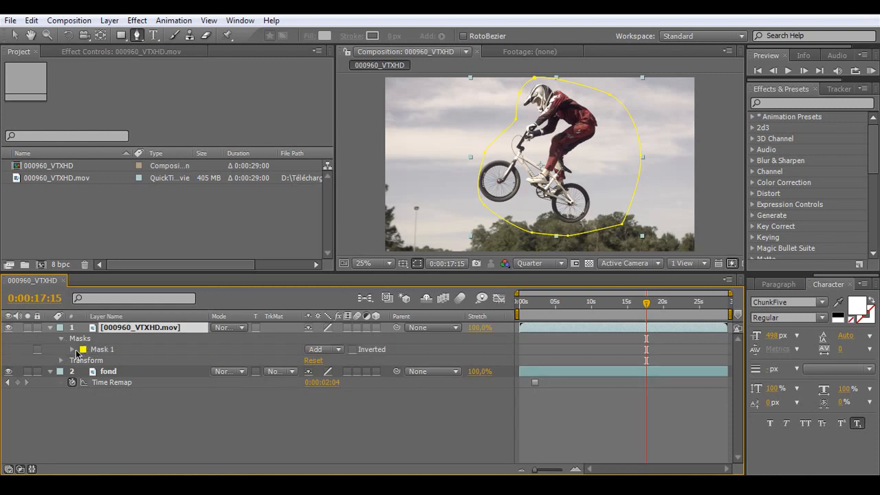
{"action": "left_click", "coordinate": [73, 349]}
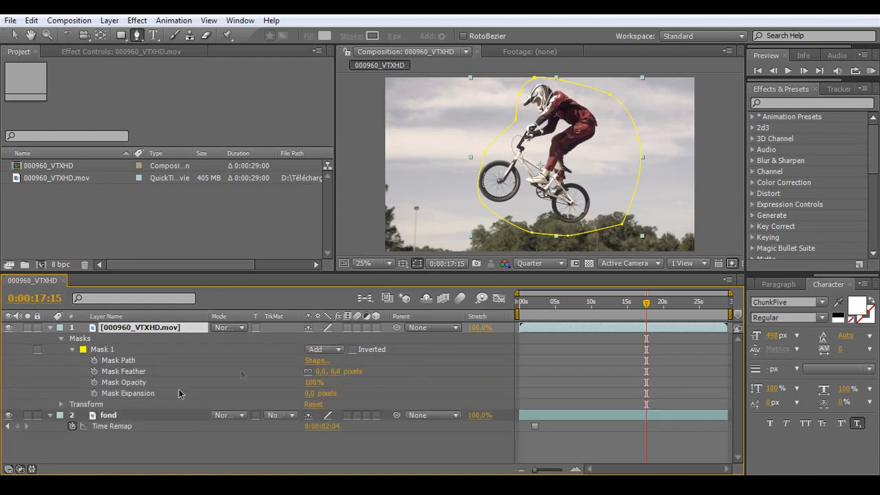
Step: Try the Subtract mode on Mask 1 and return it to Add
{"action": "left_click", "coordinate": [325, 352]}
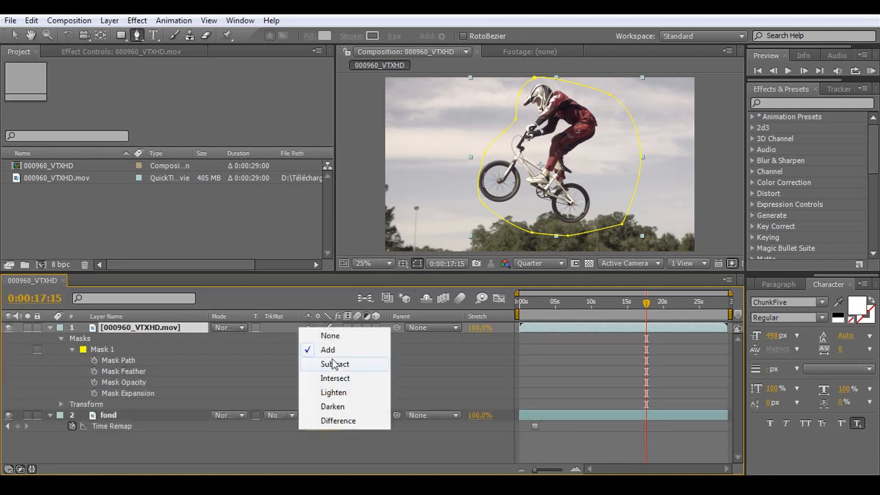
{"action": "left_click", "coordinate": [333, 362]}
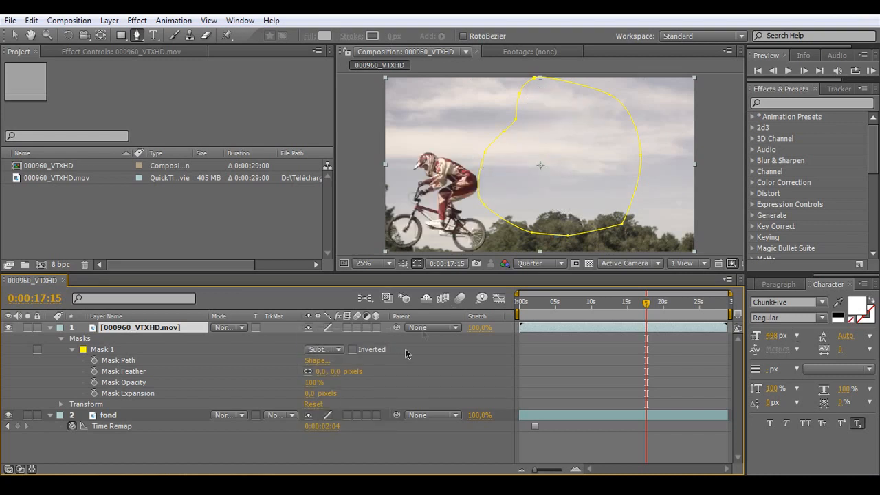
{"action": "left_click", "coordinate": [334, 350]}
{"action": "left_click", "coordinate": [328, 336]}
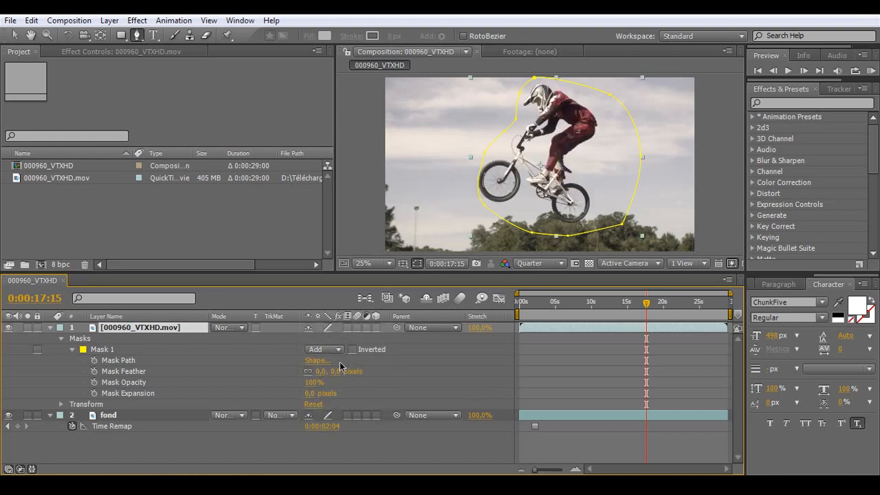
{"action": "left_click", "coordinate": [368, 446]}
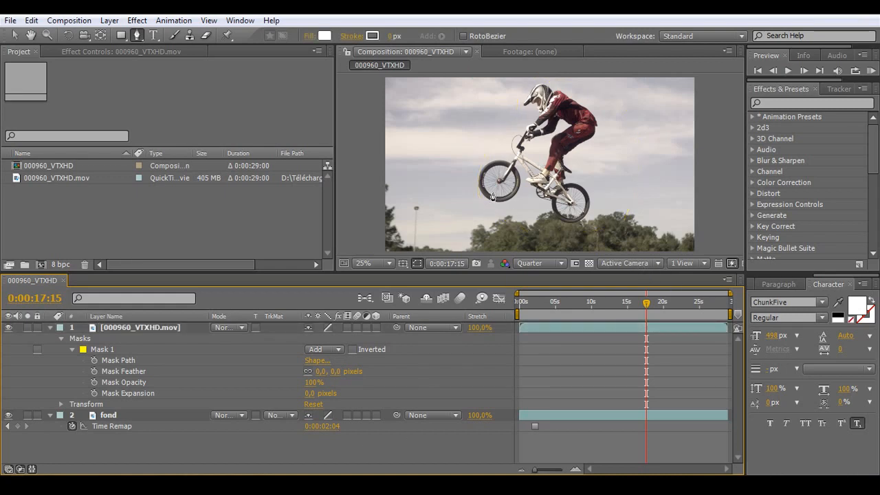
Step: Set the preview resolution to Full and feather Mask 1 by 3 pixels, checking the edge at the front wheel
{"action": "scroll", "coordinate": [493, 196], "scroll_direction": "up", "scroll_amount": 4}
{"action": "left_click", "coordinate": [550, 263]}
{"action": "left_click", "coordinate": [541, 297]}
{"action": "key", "text": "h"}
{"action": "left_click_drag", "start_coordinate": [408, 180], "coordinate": [572, 169]}
{"action": "key", "text": "g"}
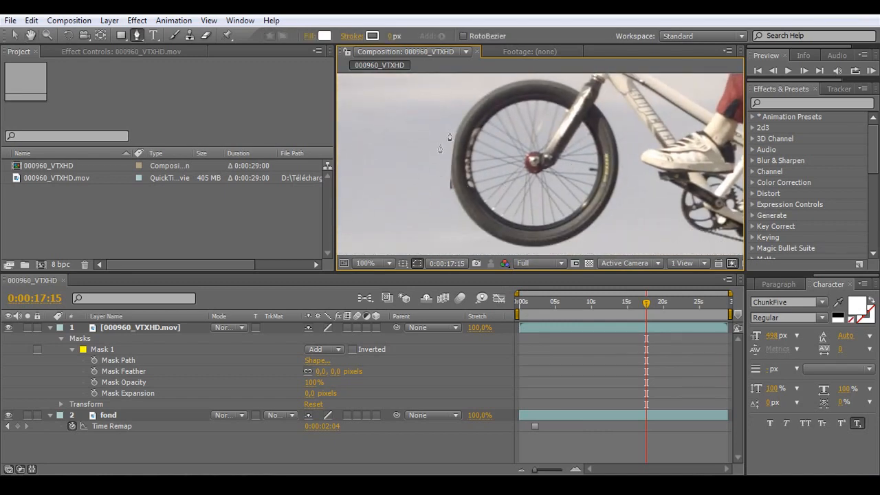
{"action": "left_click", "coordinate": [335, 371]}
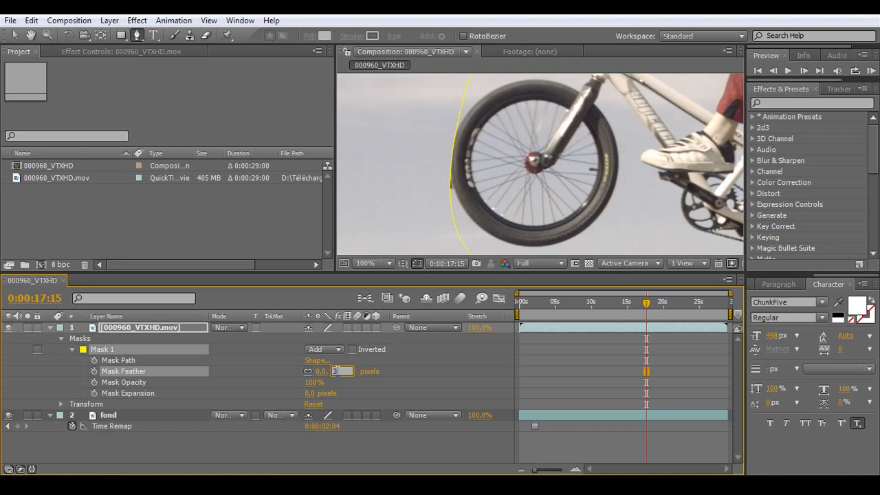
{"action": "key", "text": "Return"}
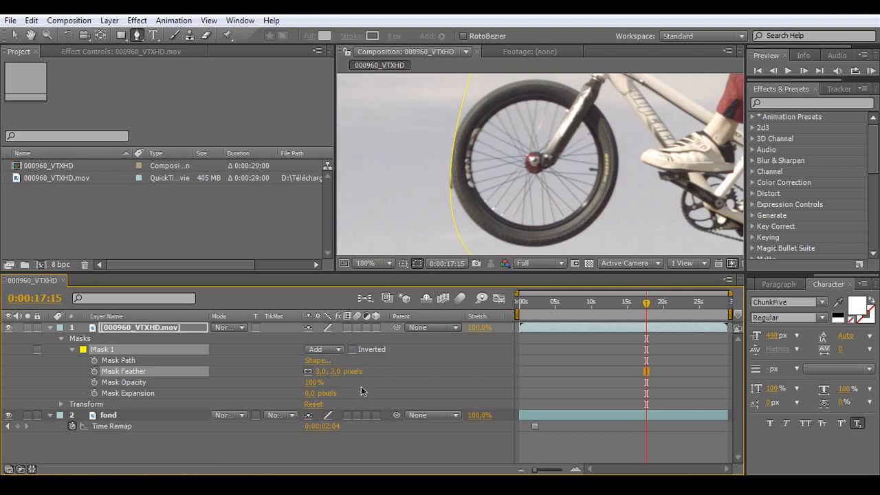
Step: Adjust Mask 1's points around the front wheel and start keyframing Mask Path at 0:00:17:15
{"action": "left_click", "coordinate": [454, 161]}
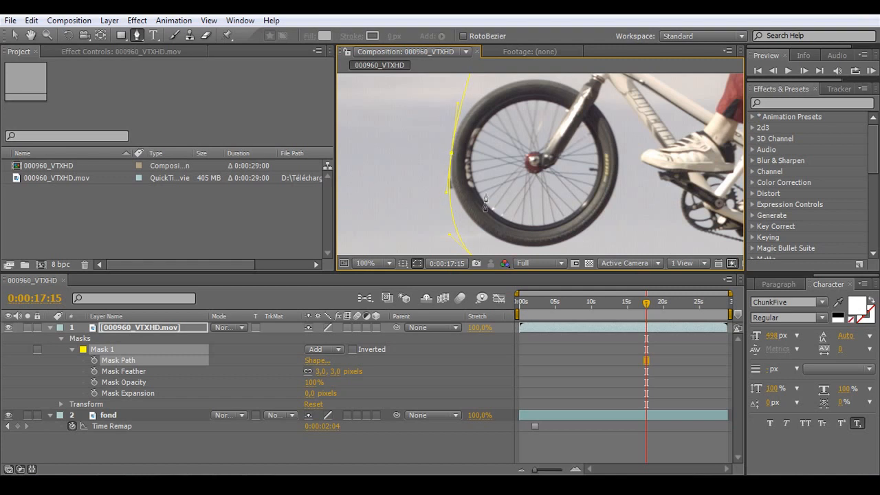
{"action": "key", "text": "comma"}
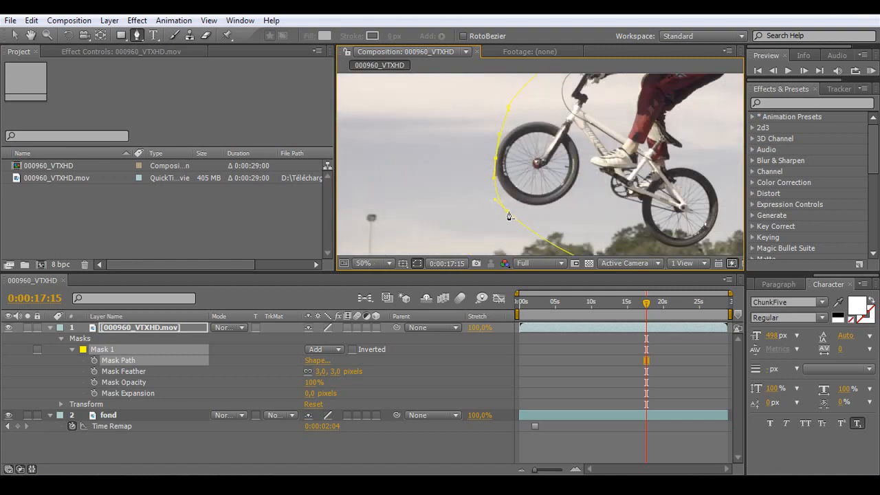
{"action": "left_click_drag", "start_coordinate": [507, 211], "coordinate": [513, 205]}
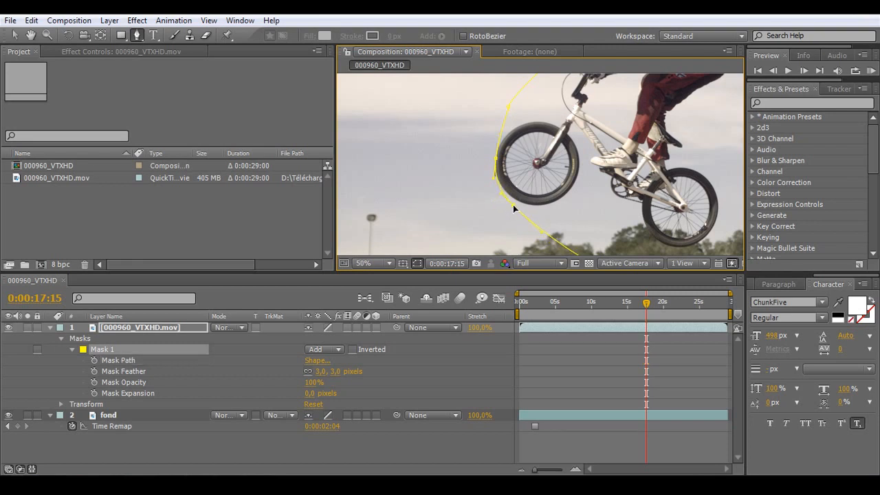
{"action": "left_click", "coordinate": [430, 439]}
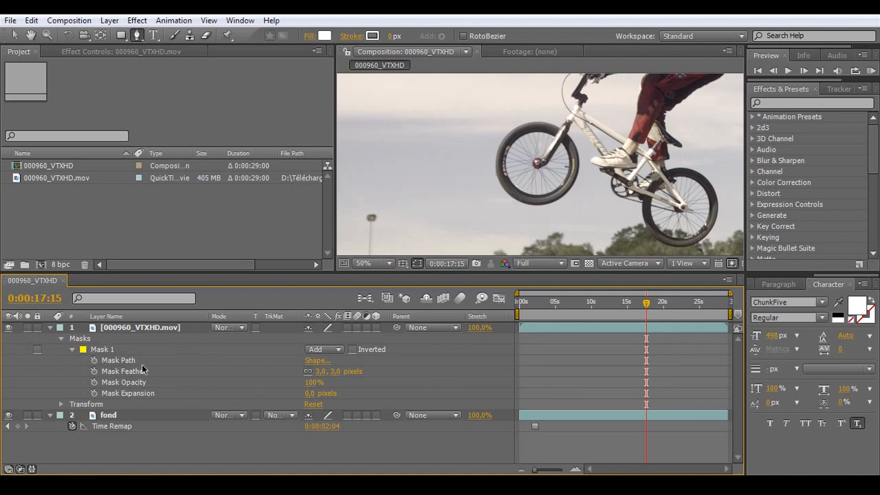
{"action": "left_click", "coordinate": [94, 360]}
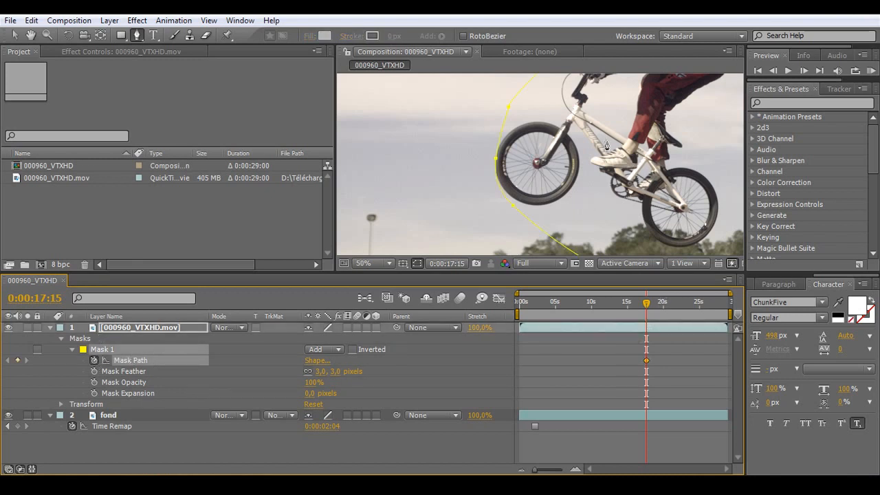
Step: Set Mask 1's mode to None and, at 0:00:14:18, move the whole mask over the rider on the white bike
{"action": "scroll", "coordinate": [606, 143], "scroll_direction": "down", "scroll_amount": 2}
{"action": "scroll", "coordinate": [609, 124], "scroll_direction": "down", "scroll_amount": 2}
{"action": "scroll", "coordinate": [608, 124], "scroll_direction": "up", "scroll_amount": 2}
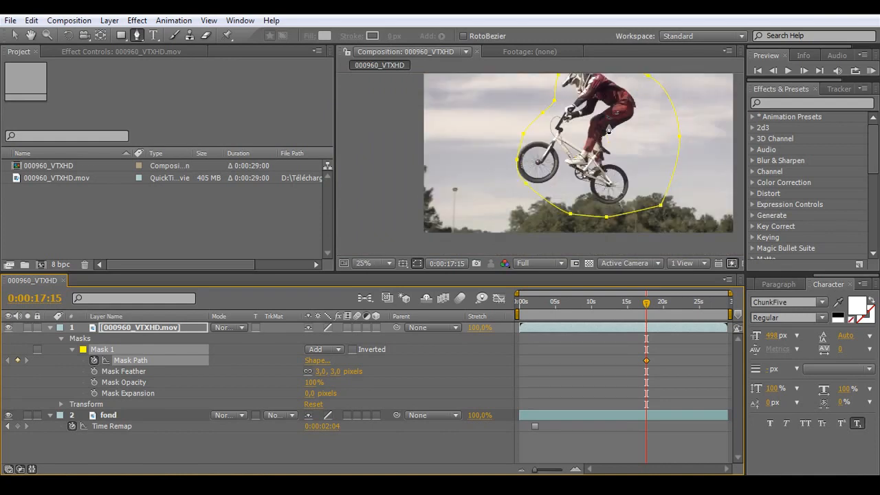
{"action": "scroll", "coordinate": [608, 123], "scroll_direction": "down", "scroll_amount": 1}
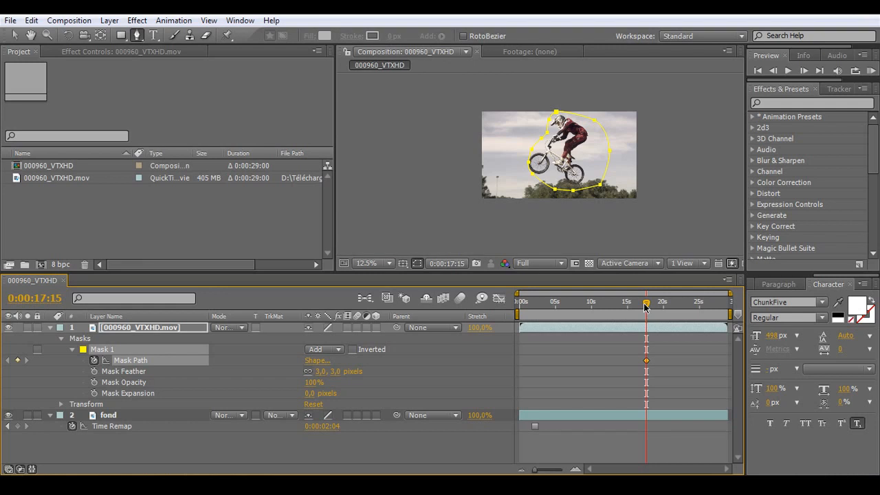
{"action": "left_click_drag", "start_coordinate": [646, 307], "coordinate": [627, 309]}
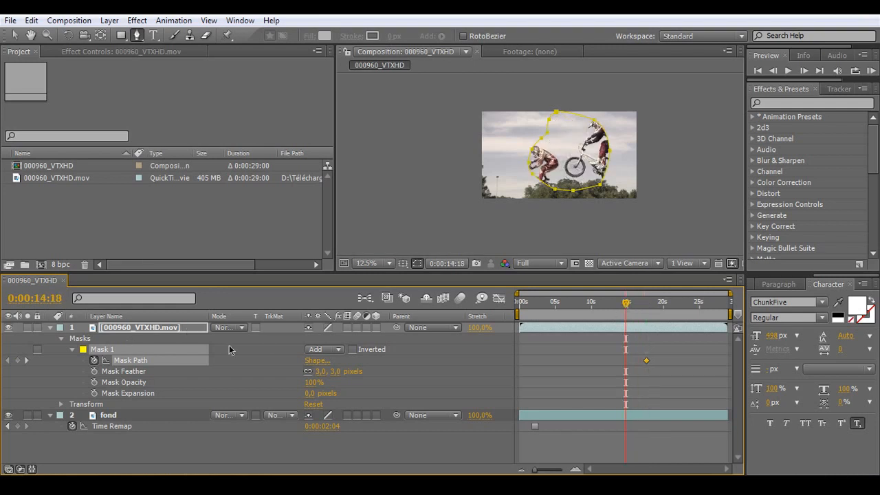
{"action": "left_click", "coordinate": [318, 348]}
{"action": "left_click", "coordinate": [325, 335]}
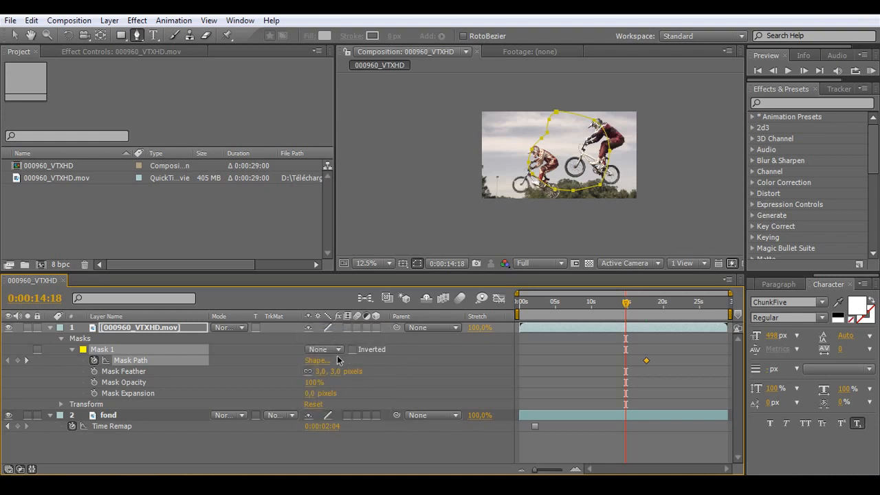
{"action": "scroll", "coordinate": [608, 135], "scroll_direction": "up", "scroll_amount": 1}
{"action": "left_click", "coordinate": [15, 35]}
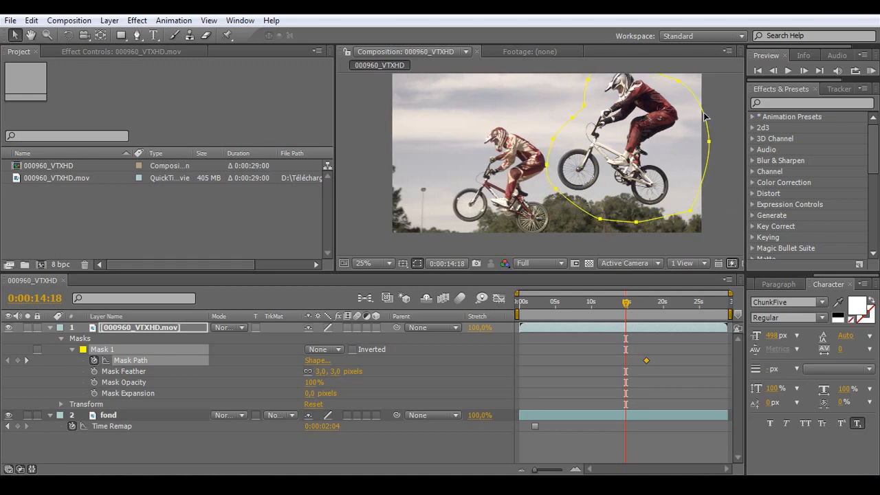
{"action": "left_click_drag", "start_coordinate": [704, 117], "coordinate": [708, 120]}
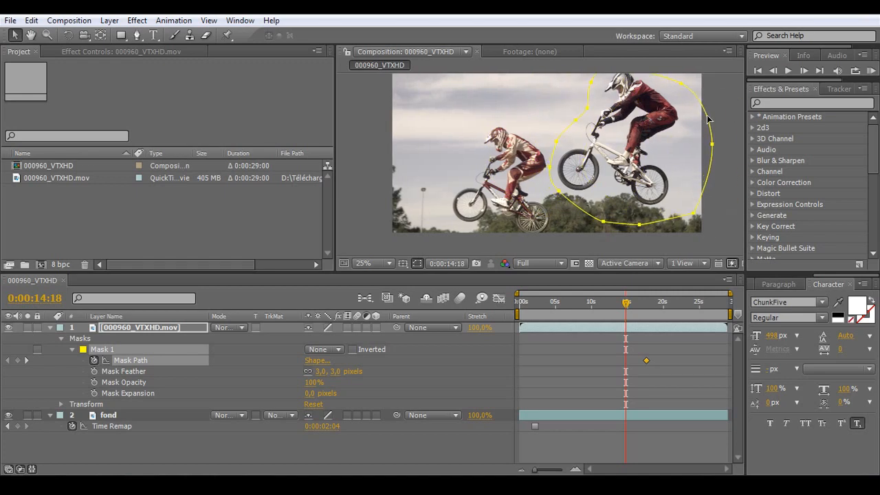
Step: Keyframe Mask 1 backwards in time at about 11 s, 0:00:09:22 and 0:00:09:01, shifting it with the white bike out of frame
{"action": "left_click_drag", "start_coordinate": [627, 309], "coordinate": [601, 309]}
{"action": "left_click_drag", "start_coordinate": [695, 99], "coordinate": [770, 107]}
{"action": "left_click_drag", "start_coordinate": [601, 304], "coordinate": [591, 306]}
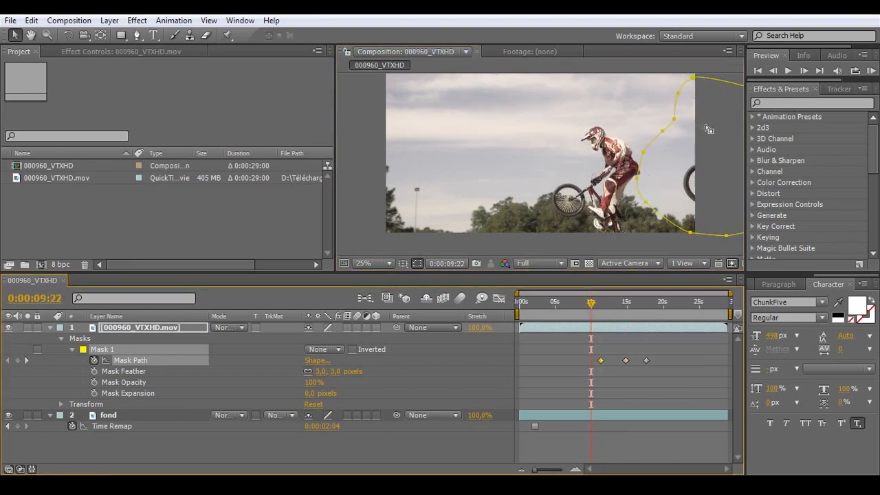
{"action": "left_click_drag", "start_coordinate": [682, 87], "coordinate": [720, 98]}
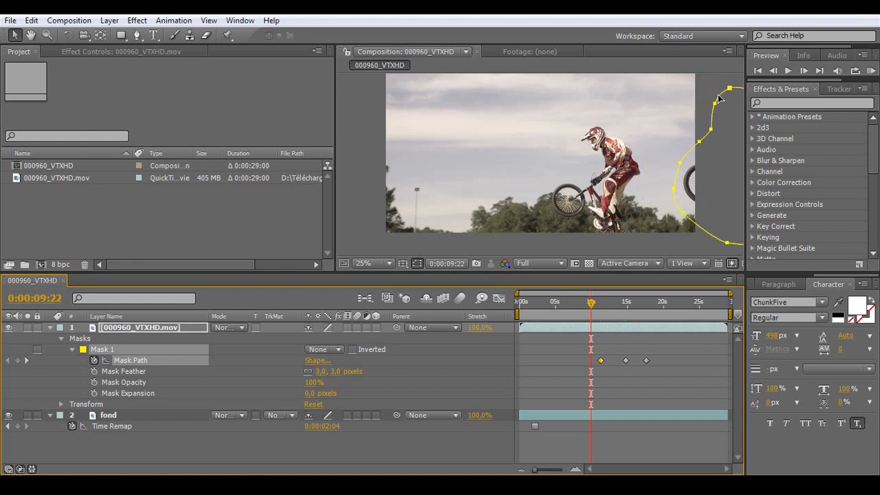
{"action": "left_click_drag", "start_coordinate": [590, 308], "coordinate": [584, 307]}
{"action": "left_click_drag", "start_coordinate": [712, 123], "coordinate": [719, 123]}
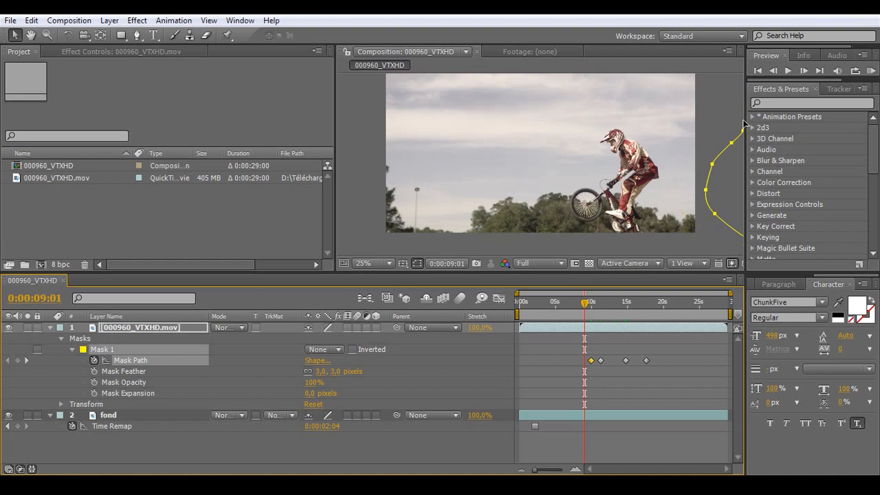
Step: Move Mask 1 over the rider on the white bike at 0:00:19:17 and 0:00:21:09 to add Mask Path keyframes
{"action": "left_click_drag", "start_coordinate": [585, 307], "coordinate": [633, 308]}
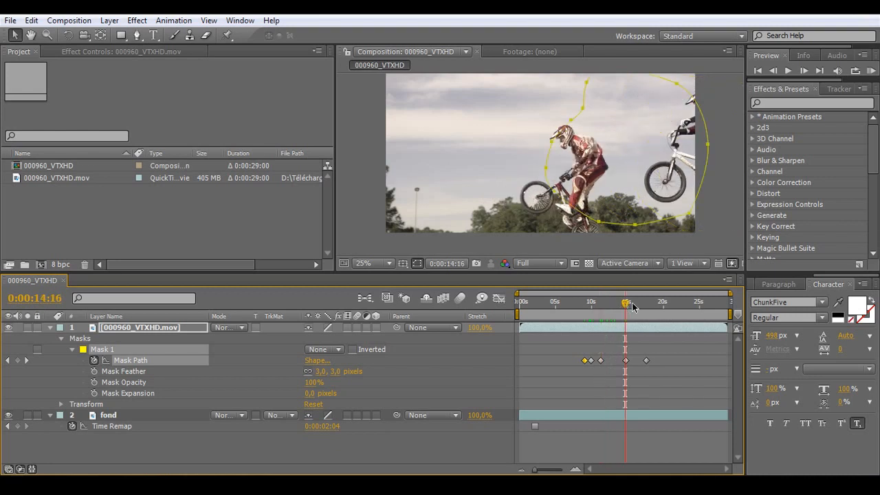
{"action": "left_click_drag", "start_coordinate": [631, 307], "coordinate": [642, 307]}
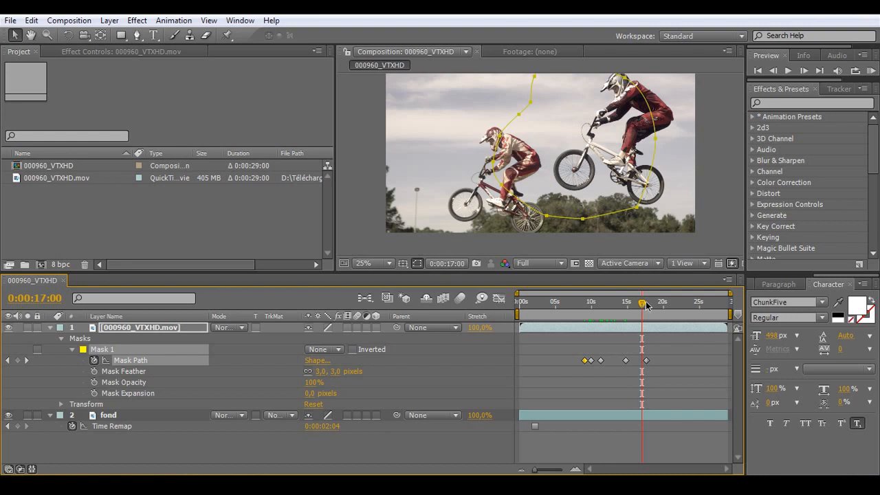
{"action": "left_click", "coordinate": [662, 306]}
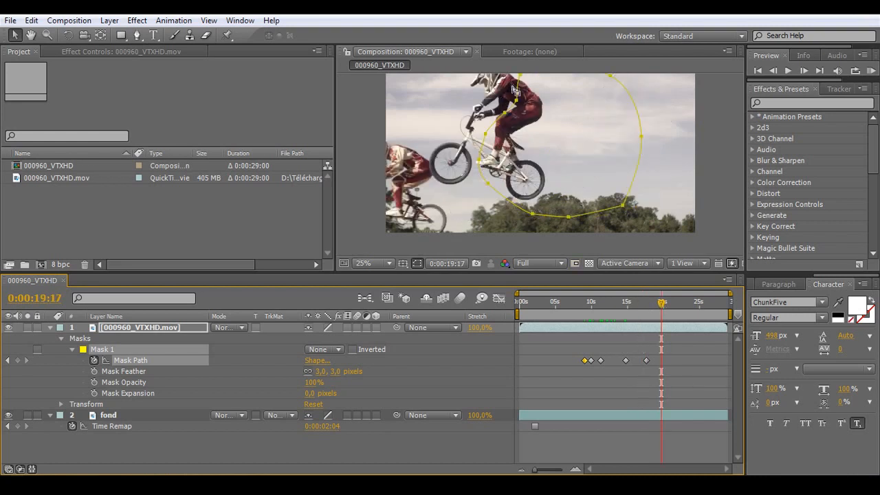
{"action": "left_click_drag", "start_coordinate": [505, 87], "coordinate": [467, 88]}
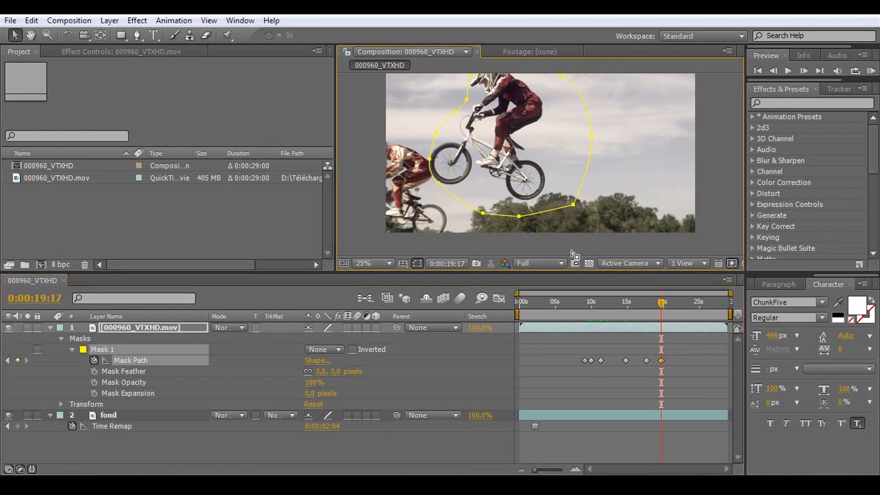
{"action": "left_click_drag", "start_coordinate": [659, 301], "coordinate": [673, 306]}
{"action": "left_click_drag", "start_coordinate": [467, 90], "coordinate": [429, 95]}
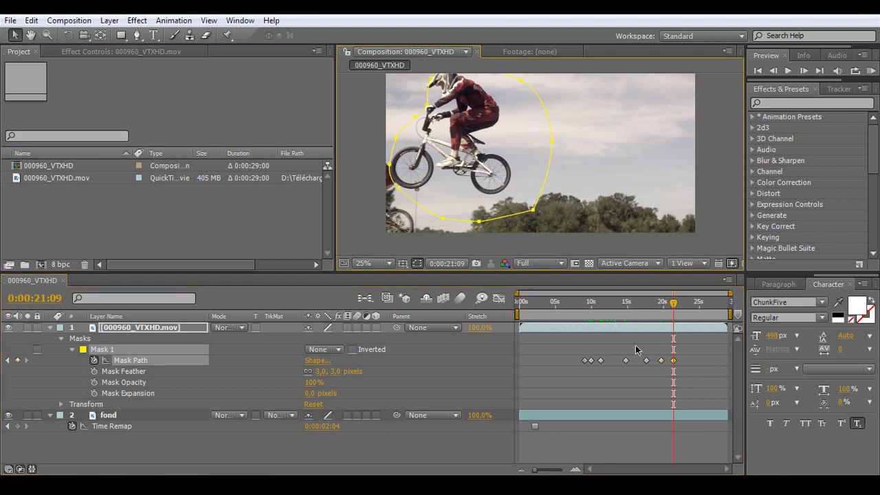
Step: Shift Mask 1 to follow the same rider with Mask Path keyframes at 0:00:22:03 and 0:00:22:22
{"action": "mouse_move", "coordinate": [672, 302]}
{"action": "left_mouse_down"}
{"action": "mouse_move", "coordinate": [690, 306]}
{"action": "mouse_move", "coordinate": [678, 306]}
{"action": "left_mouse_up"}
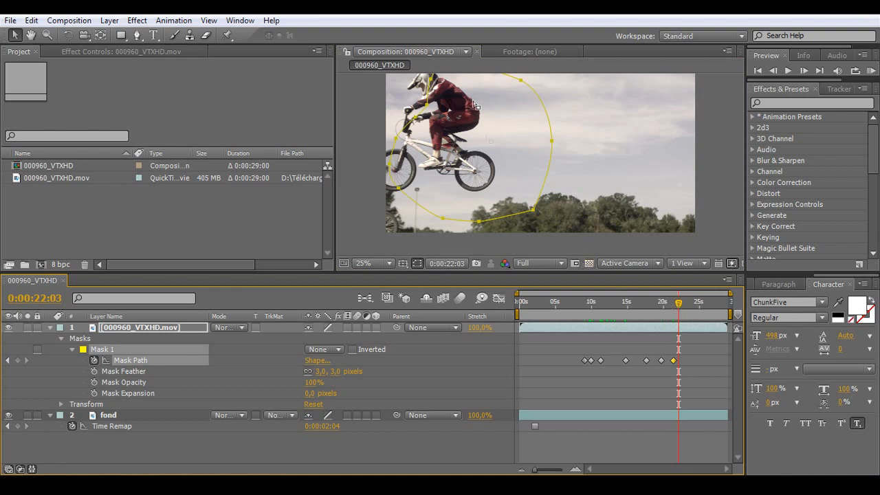
{"action": "left_click_drag", "start_coordinate": [428, 93], "coordinate": [403, 89]}
{"action": "left_click_drag", "start_coordinate": [680, 307], "coordinate": [685, 307]}
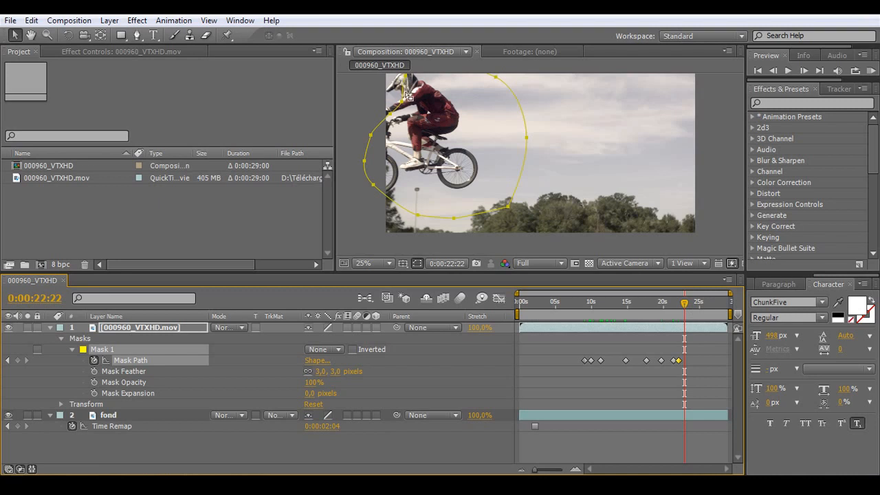
{"action": "left_click_drag", "start_coordinate": [406, 93], "coordinate": [376, 100]}
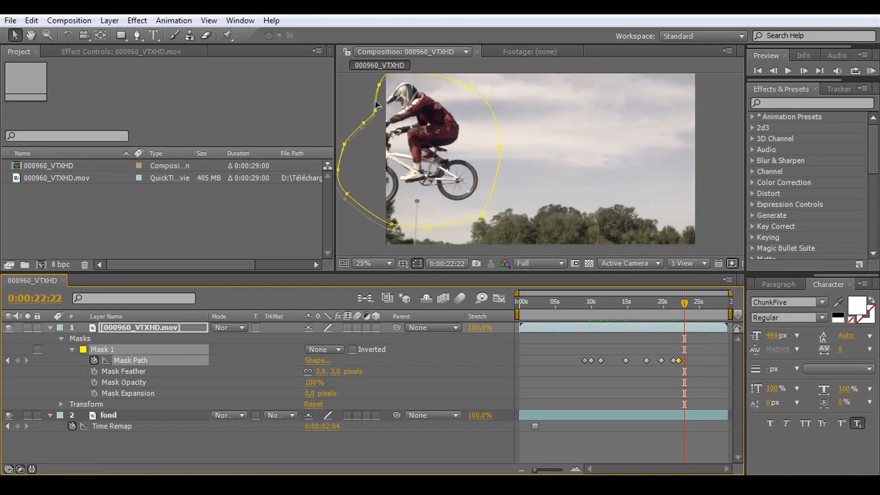
Step: Keyframe Mask 1 at about 25 s and 27 s, following the rider as the bike leaves the frame
{"action": "left_click", "coordinate": [698, 306]}
{"action": "left_click_drag", "start_coordinate": [454, 82], "coordinate": [397, 90]}
{"action": "left_click", "coordinate": [716, 303]}
{"action": "left_click_drag", "start_coordinate": [392, 87], "coordinate": [328, 98]}
Step: Return Mask 1's mode to Add, hide the mask outline and scrub back to 0:00:20:10 to check the isolated rider
{"action": "left_click_drag", "start_coordinate": [712, 307], "coordinate": [707, 309]}
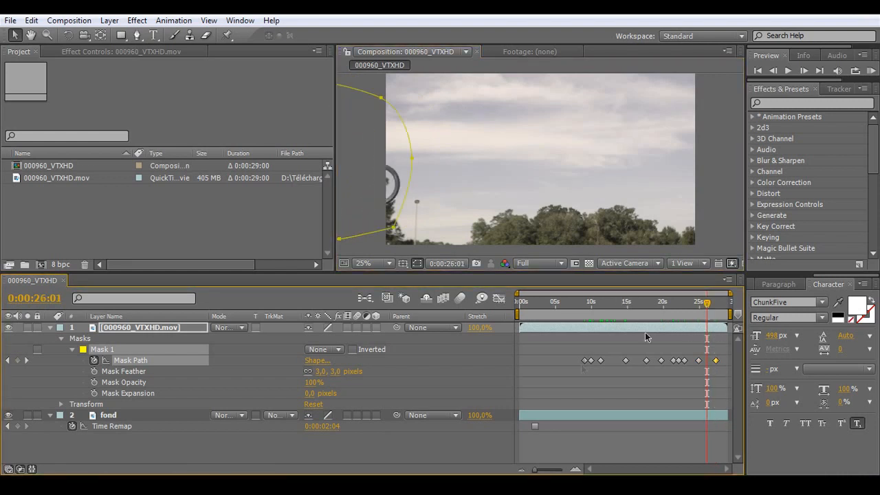
{"action": "left_click", "coordinate": [334, 351]}
{"action": "left_click", "coordinate": [329, 364]}
{"action": "left_click_drag", "start_coordinate": [707, 306], "coordinate": [693, 307]}
{"action": "left_click", "coordinate": [417, 263]}
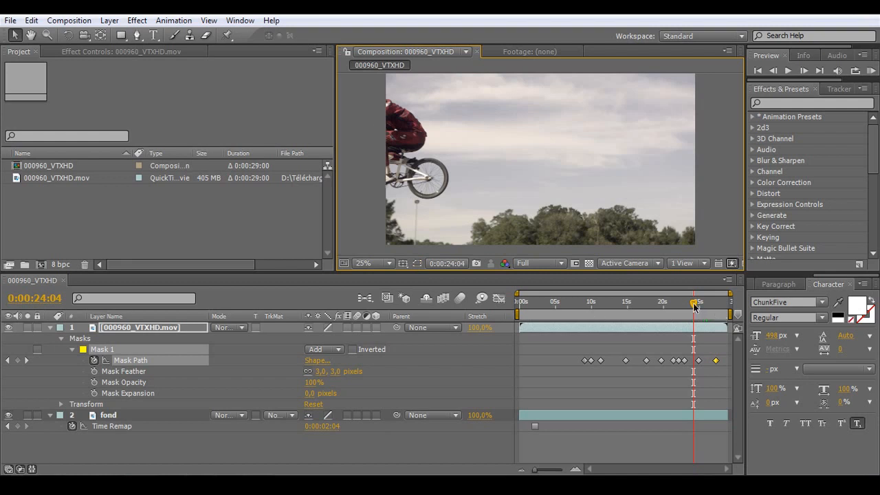
{"action": "left_click_drag", "start_coordinate": [694, 307], "coordinate": [665, 309]}
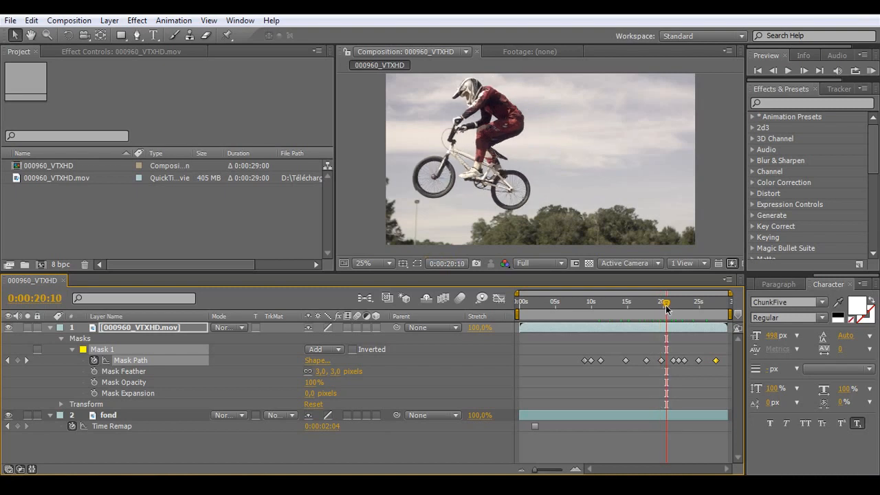
Step: Show the mask outline again and fit Mask 1's points closely to the front wheel's outer edge at 0:00:20:10
{"action": "left_click", "coordinate": [417, 263]}
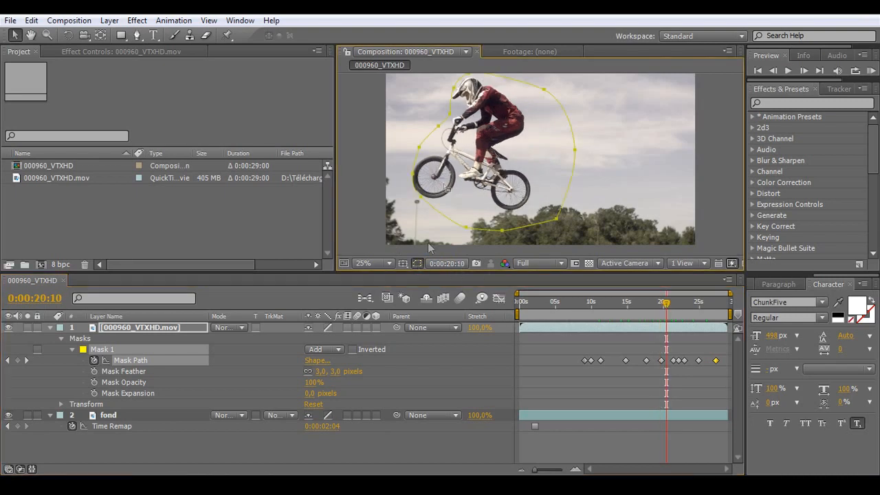
{"action": "scroll", "coordinate": [437, 191], "scroll_direction": "up", "scroll_amount": 4}
{"action": "key", "text": "h"}
{"action": "left_click_drag", "start_coordinate": [412, 192], "coordinate": [558, 150]}
{"action": "key", "text": "v"}
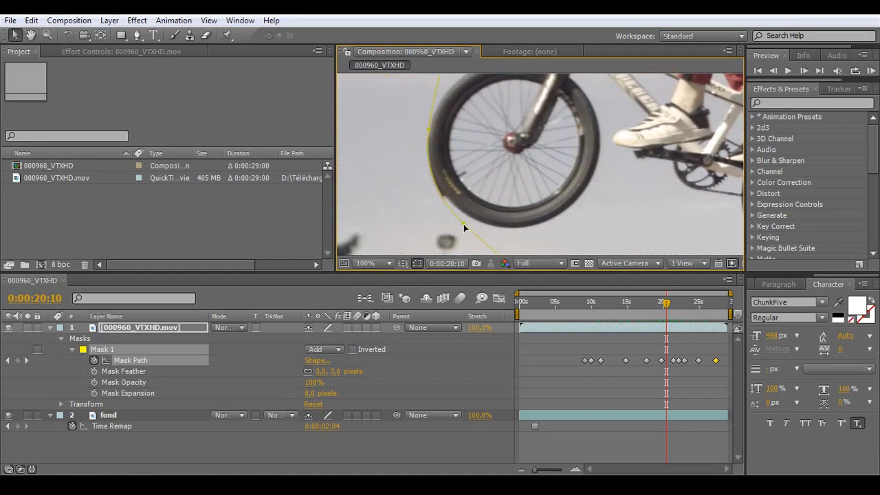
{"action": "left_click", "coordinate": [442, 229]}
{"action": "left_click_drag", "start_coordinate": [463, 223], "coordinate": [458, 213]}
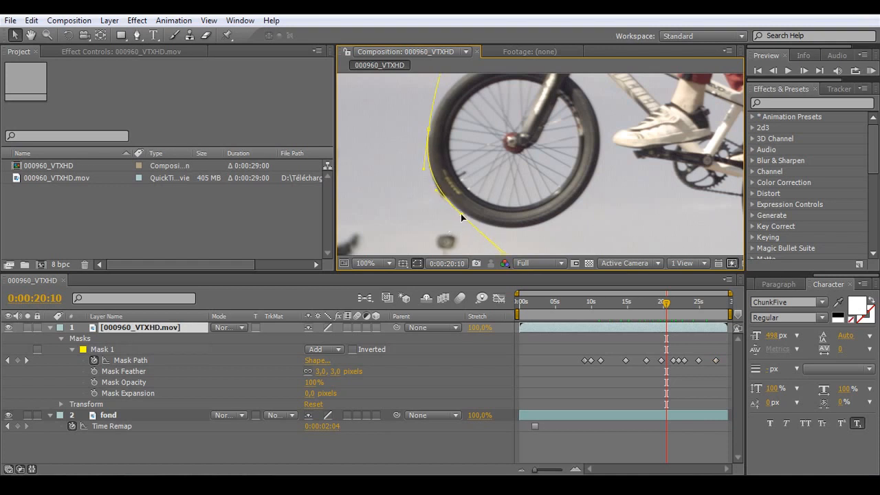
{"action": "left_click", "coordinate": [460, 217]}
{"action": "left_click_drag", "start_coordinate": [427, 131], "coordinate": [428, 137]}
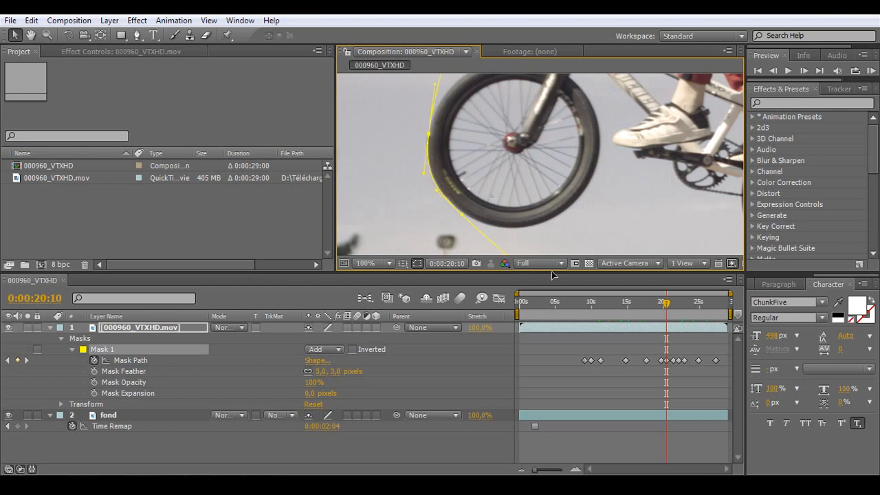
Step: Step back to 0:00:20:06 and adjust Mask 1's points and handle along the front wheel, leaving the mask deselected
{"action": "left_click", "coordinate": [773, 72]}
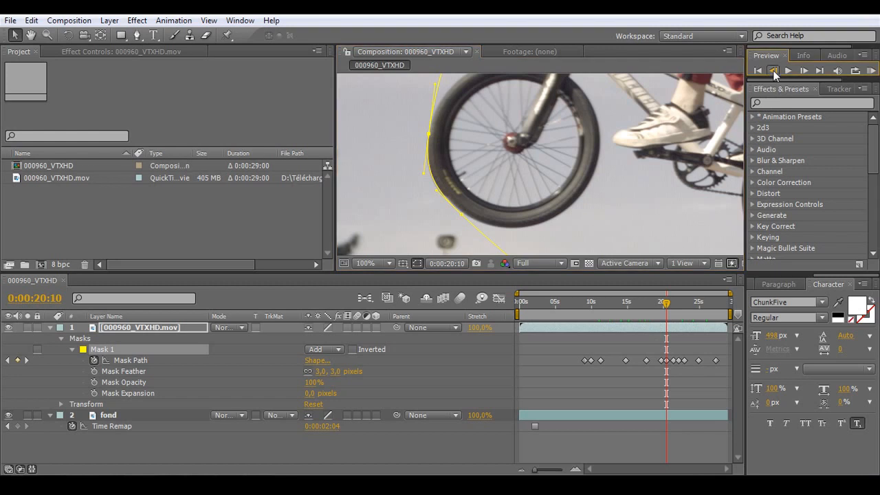
{"action": "left_click", "coordinate": [773, 71]}
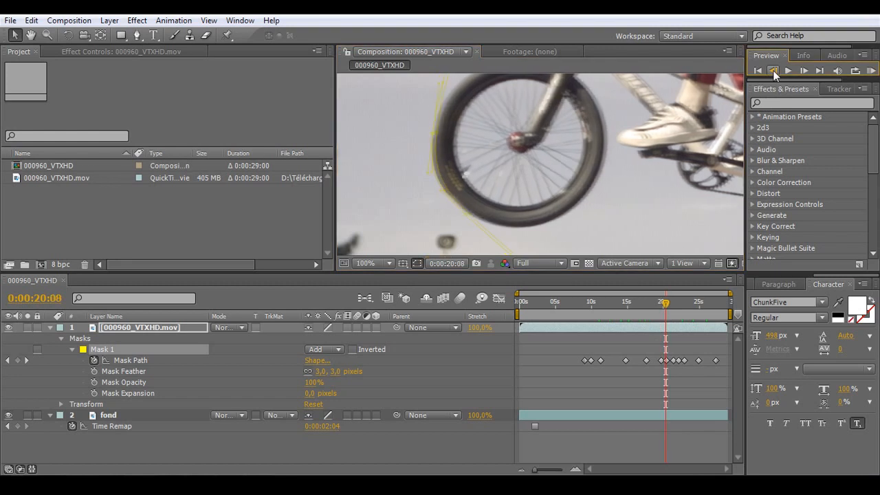
{"action": "left_click", "coordinate": [772, 71]}
{"action": "left_click", "coordinate": [772, 71]}
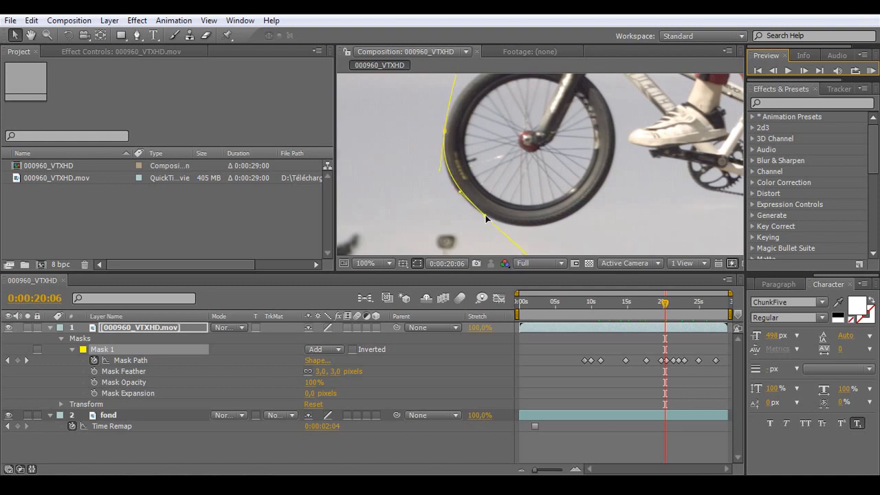
{"action": "left_click_drag", "start_coordinate": [480, 214], "coordinate": [479, 214]}
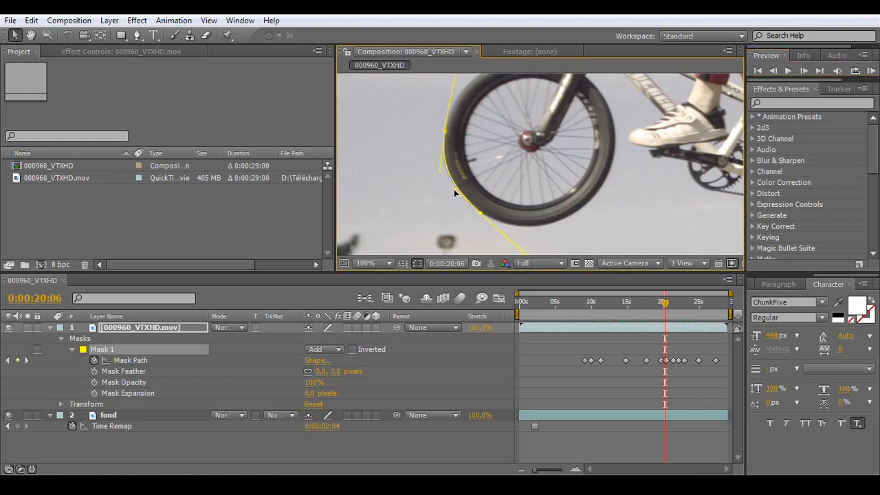
{"action": "left_click_drag", "start_coordinate": [453, 195], "coordinate": [453, 199]}
{"action": "left_click_drag", "start_coordinate": [454, 198], "coordinate": [459, 199]}
{"action": "left_click", "coordinate": [572, 234]}
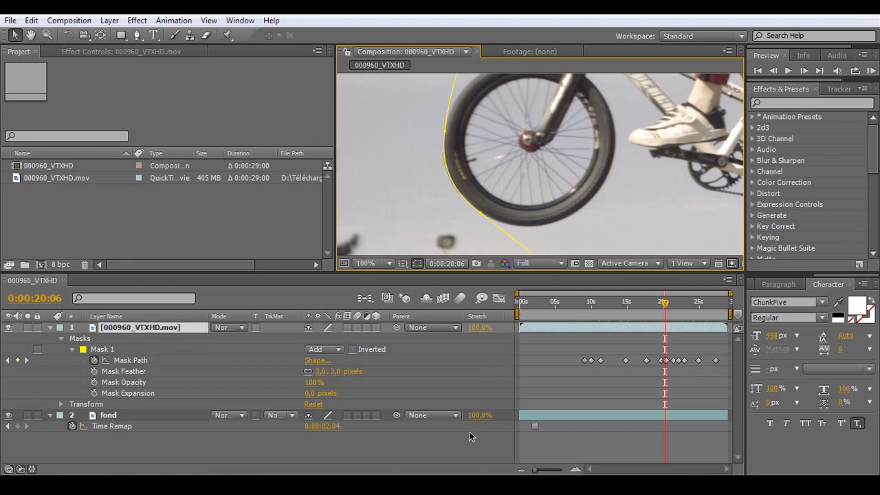
{"action": "left_click", "coordinate": [468, 450]}
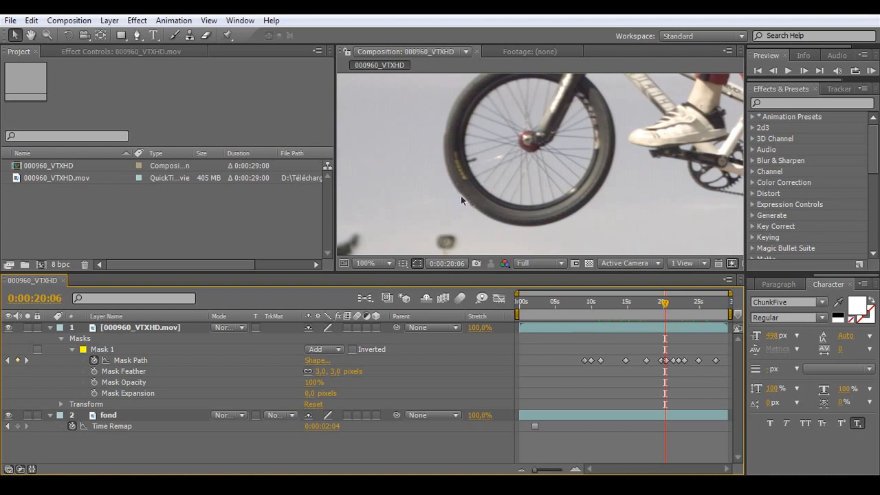
Step: Move to 0:00:20:23 and shift Mask 1's points onto the front wheel's outer edge to exclude the other rider
{"action": "left_click", "coordinate": [579, 470]}
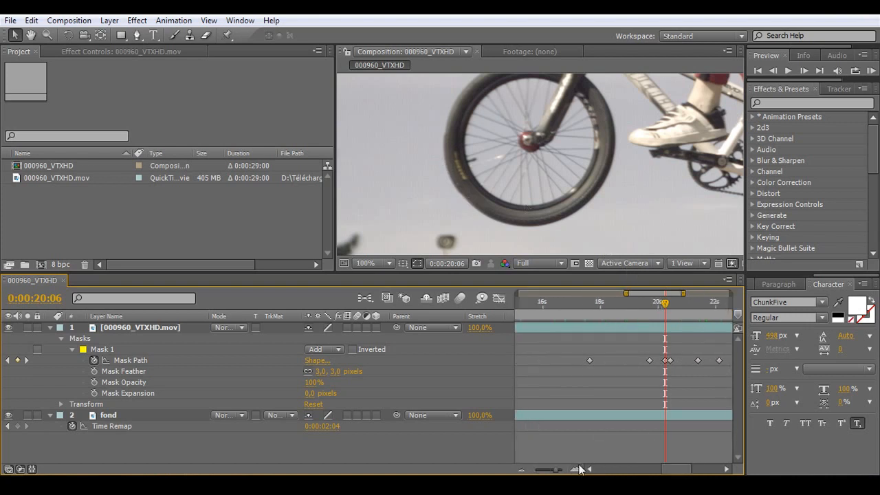
{"action": "left_click_drag", "start_coordinate": [664, 304], "coordinate": [686, 308]}
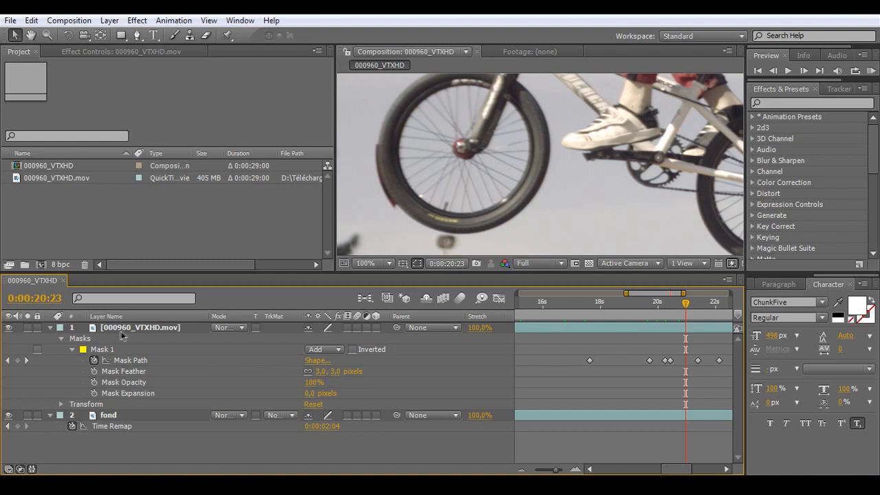
{"action": "left_click", "coordinate": [121, 331]}
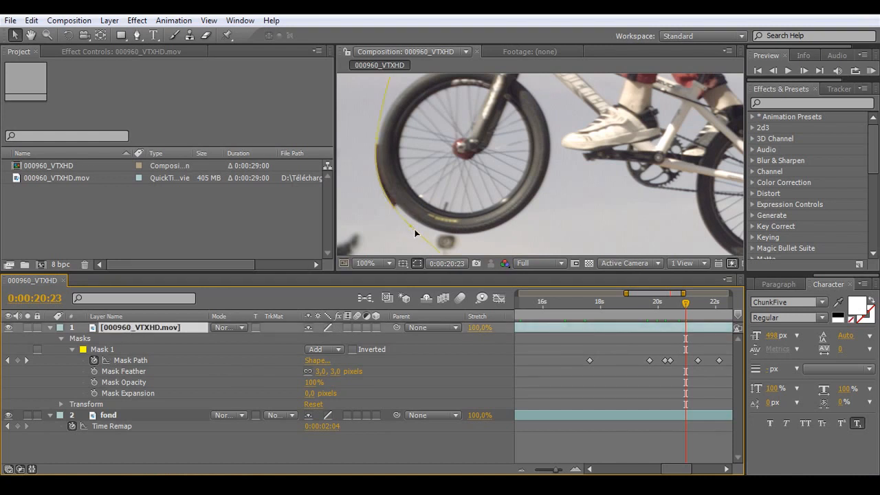
{"action": "left_click_drag", "start_coordinate": [411, 227], "coordinate": [418, 227]}
{"action": "left_click_drag", "start_coordinate": [377, 140], "coordinate": [379, 137]}
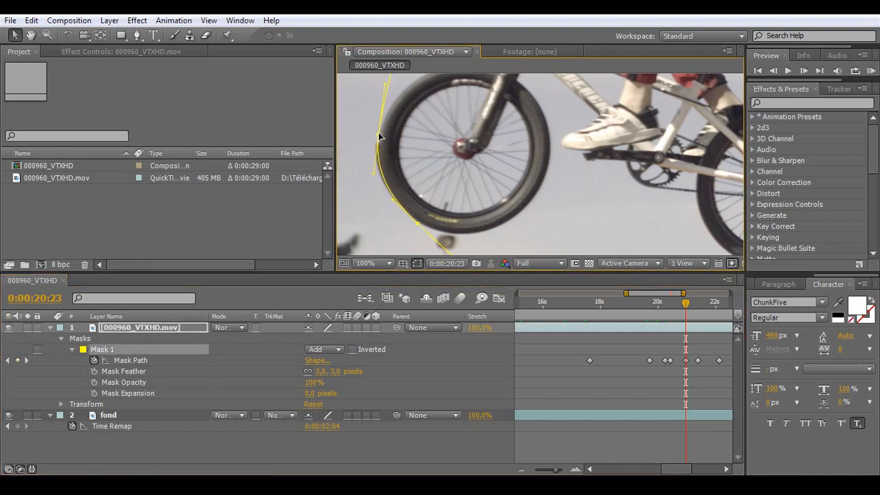
Step: Adjust Mask 1's curve handle and lower wheel point at 0:00:20:23 to follow the tyre, leaving the mask deselected
{"action": "left_click_drag", "start_coordinate": [425, 234], "coordinate": [388, 201]}
{"action": "left_click_drag", "start_coordinate": [388, 206], "coordinate": [385, 208]}
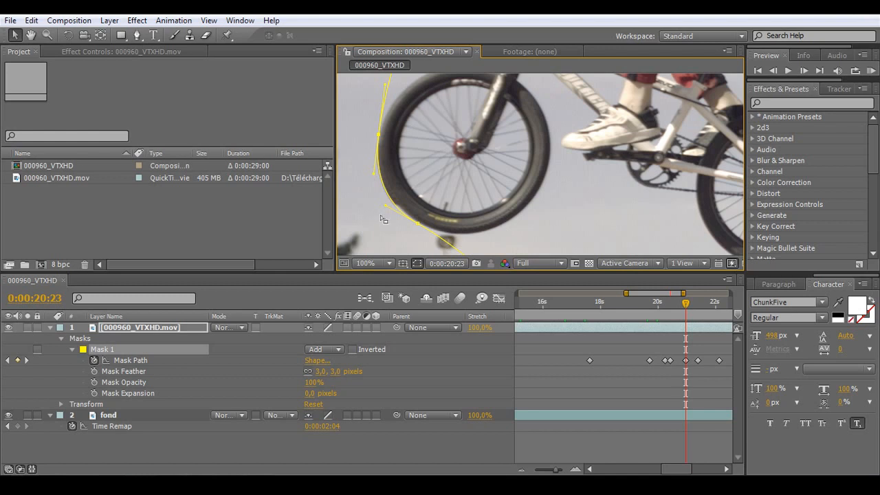
{"action": "left_click_drag", "start_coordinate": [388, 206], "coordinate": [421, 226]}
{"action": "left_click_drag", "start_coordinate": [392, 207], "coordinate": [387, 207]}
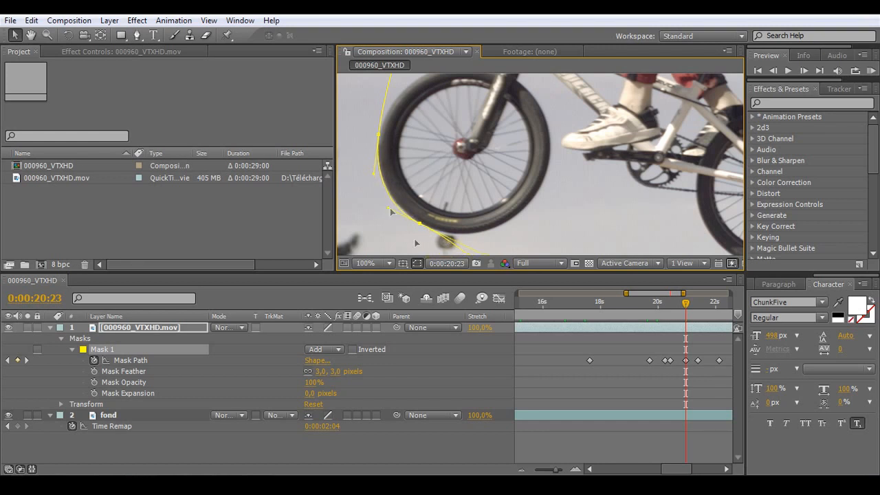
{"action": "left_click", "coordinate": [373, 451]}
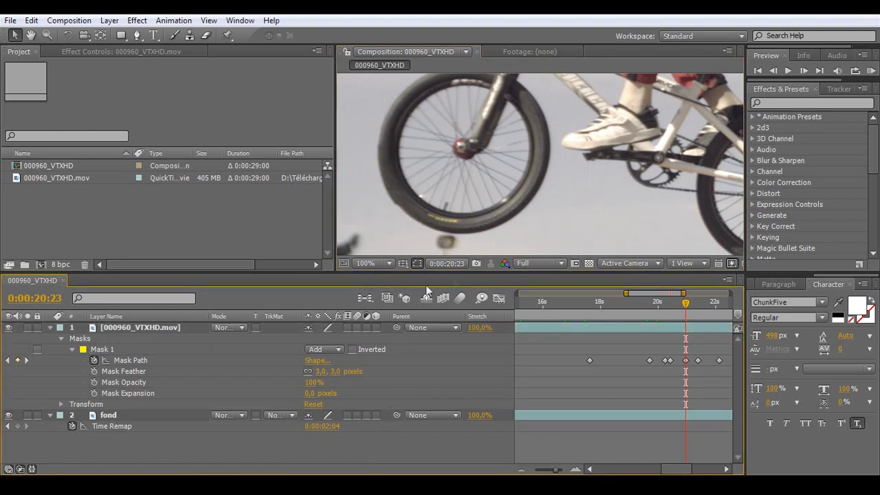
Step: Temporarily set Mask 1's mode to None to inspect the unmasked footage back to 0:00:20:16, and restore the mode to Add
{"action": "left_click", "coordinate": [320, 349]}
{"action": "left_click", "coordinate": [321, 334]}
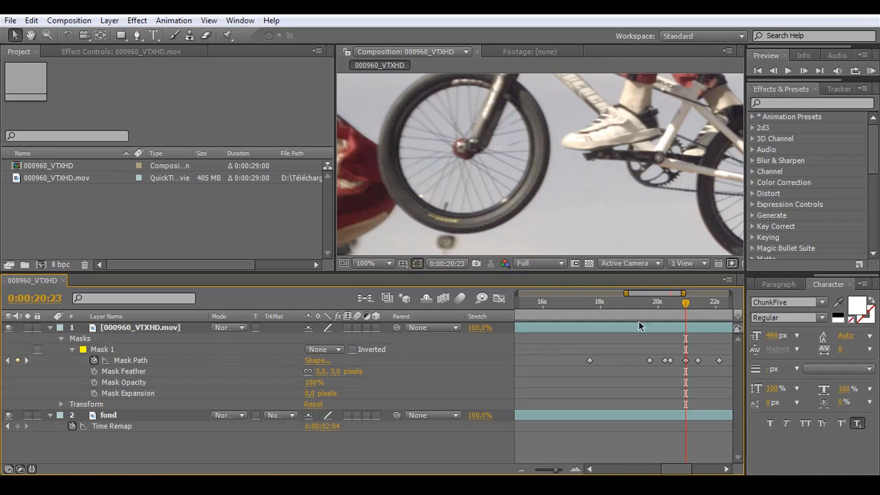
{"action": "left_click_drag", "start_coordinate": [684, 303], "coordinate": [677, 303]}
{"action": "left_click", "coordinate": [324, 349]}
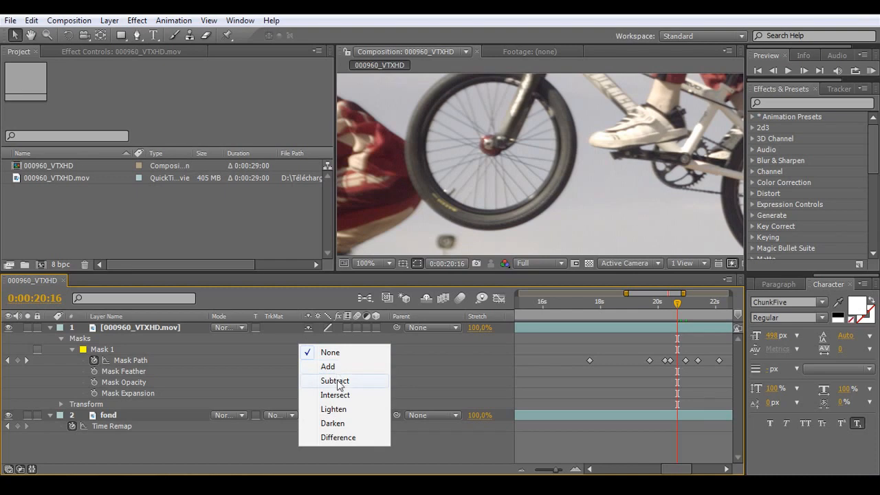
{"action": "left_click", "coordinate": [334, 366]}
Step: Move to 0:00:21:09 and fit Mask 1's points to the front wheel's outer edge, toggling the outline to check the fit
{"action": "left_click_drag", "start_coordinate": [677, 305], "coordinate": [695, 308]}
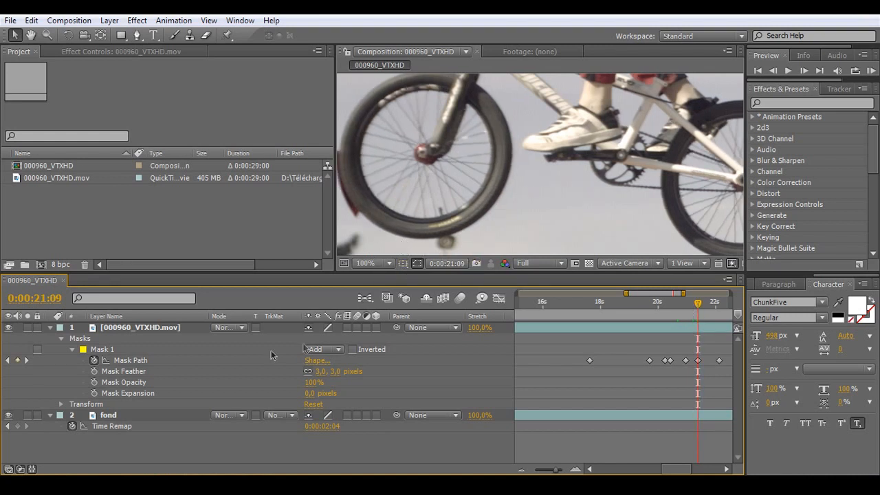
{"action": "left_click", "coordinate": [221, 330]}
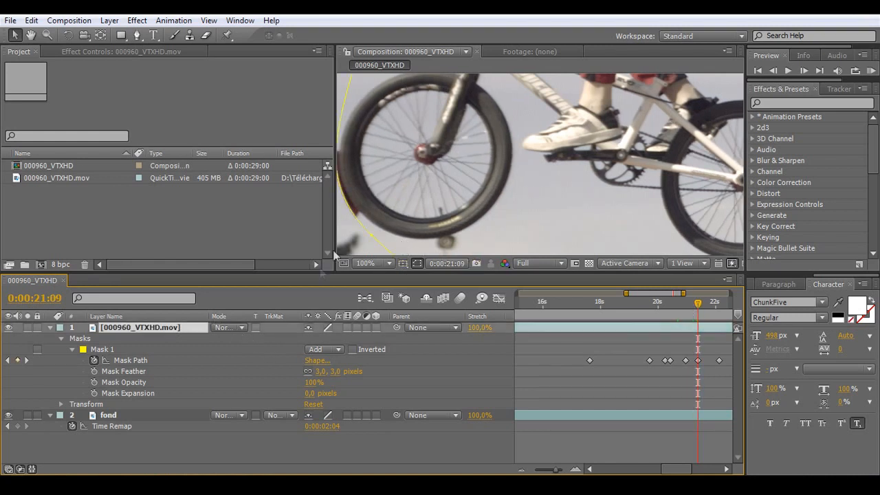
{"action": "left_click", "coordinate": [380, 231]}
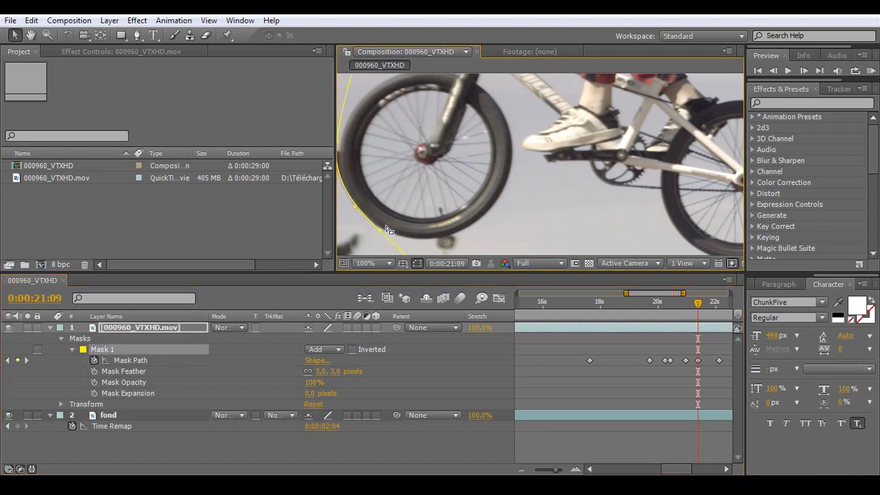
{"action": "left_click_drag", "start_coordinate": [397, 223], "coordinate": [495, 223]}
{"action": "left_click_drag", "start_coordinate": [433, 143], "coordinate": [435, 150]}
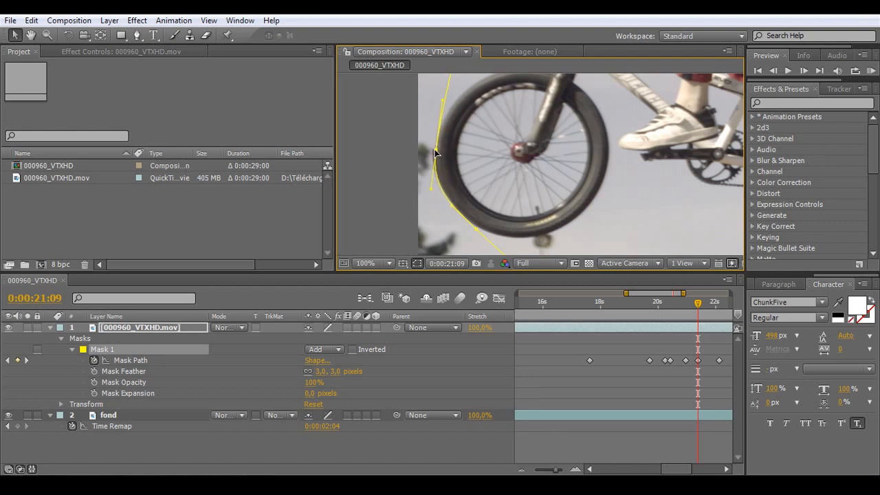
{"action": "left_click", "coordinate": [455, 245]}
{"action": "left_click", "coordinate": [417, 264]}
{"action": "left_click", "coordinate": [417, 264]}
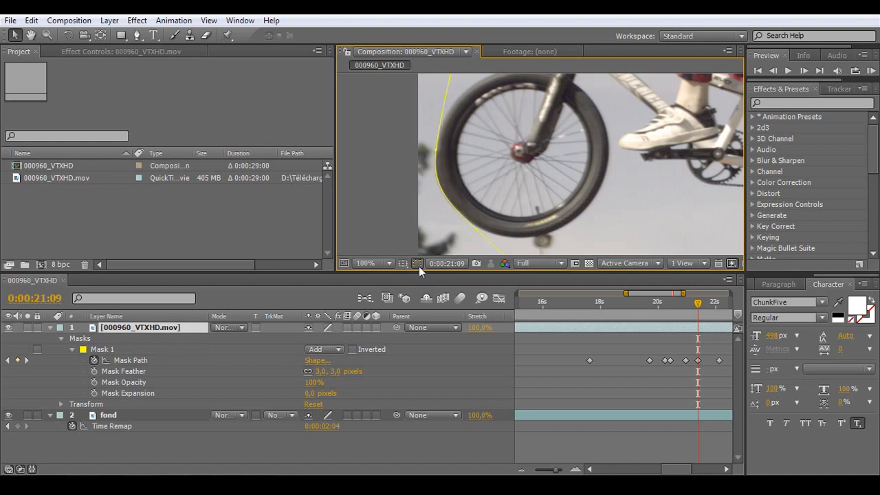
Step: Refine Mask 1's point beside the front wheel and its handles at 0:00:21:09, and hide the mask outline
{"action": "left_click", "coordinate": [435, 150]}
{"action": "left_click_drag", "start_coordinate": [435, 150], "coordinate": [437, 150]}
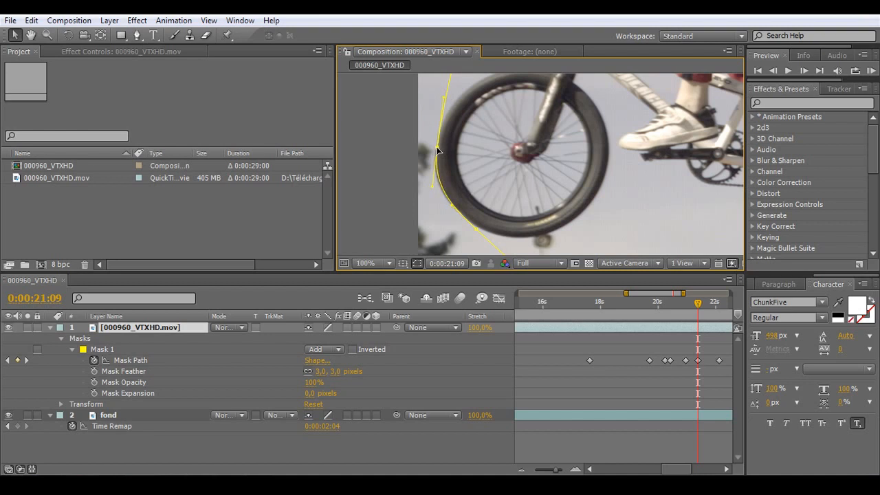
{"action": "left_click_drag", "start_coordinate": [432, 188], "coordinate": [437, 190]}
{"action": "left_click", "coordinate": [438, 146]}
{"action": "left_click_drag", "start_coordinate": [437, 147], "coordinate": [439, 155]}
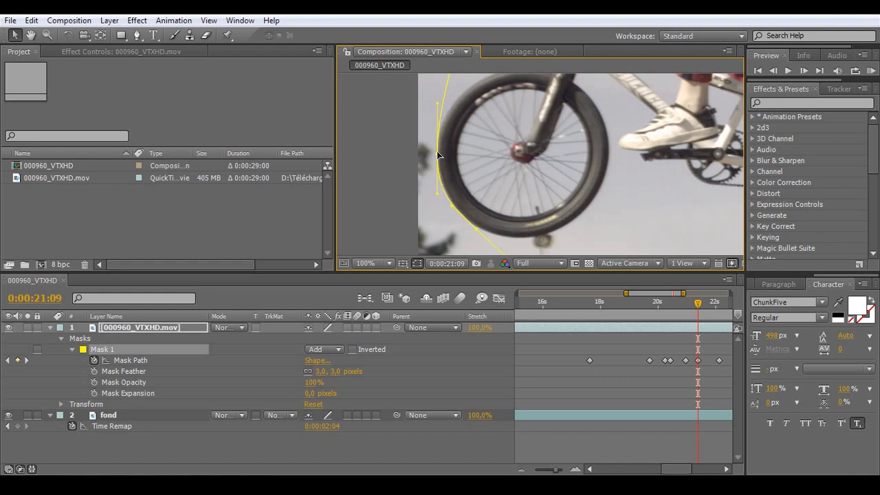
{"action": "left_click", "coordinate": [548, 207]}
{"action": "left_click", "coordinate": [418, 264]}
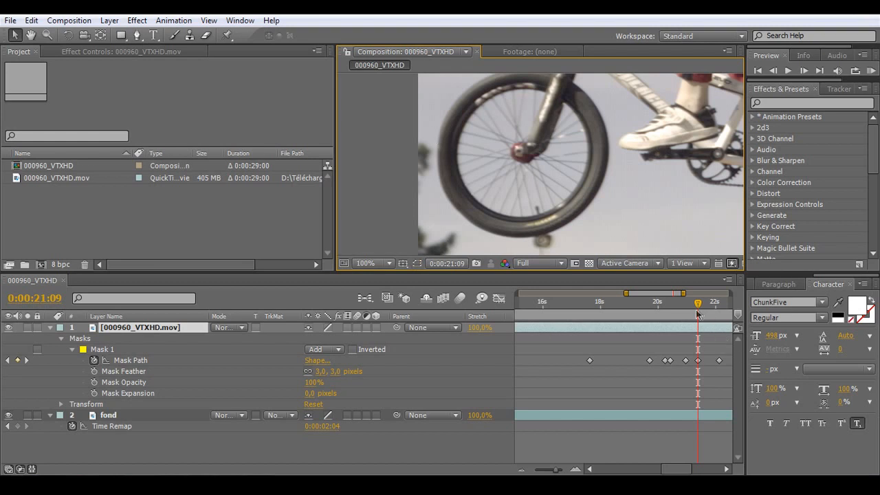
Step: Fit the whole frame and timeline in view, set the preview resolution to Quarter and run a RAM preview of the masked footage
{"action": "left_click_drag", "start_coordinate": [697, 303], "coordinate": [713, 314]}
{"action": "left_click", "coordinate": [521, 470]}
{"action": "scroll", "coordinate": [596, 189], "scroll_direction": "down", "scroll_amount": 4}
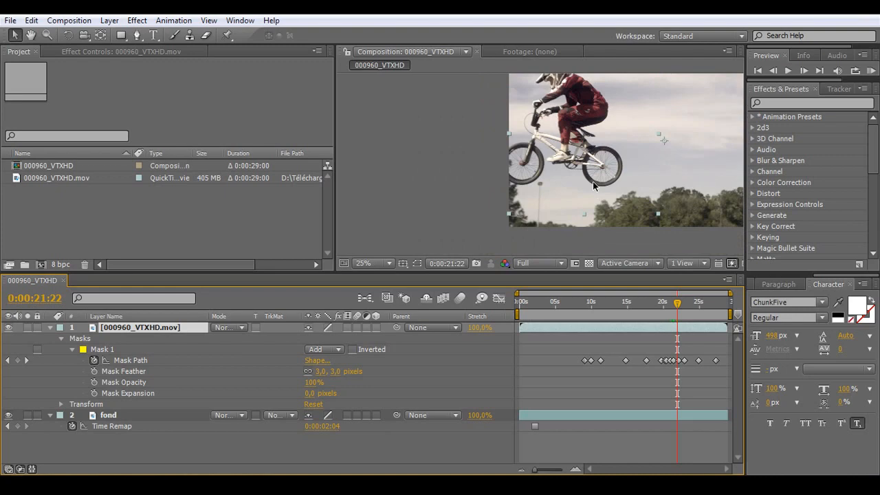
{"action": "key", "text": "h"}
{"action": "left_click_drag", "start_coordinate": [634, 159], "coordinate": [527, 173]}
{"action": "key", "text": "v"}
{"action": "left_click", "coordinate": [561, 263]}
{"action": "left_click", "coordinate": [547, 340]}
{"action": "left_click", "coordinate": [529, 467]}
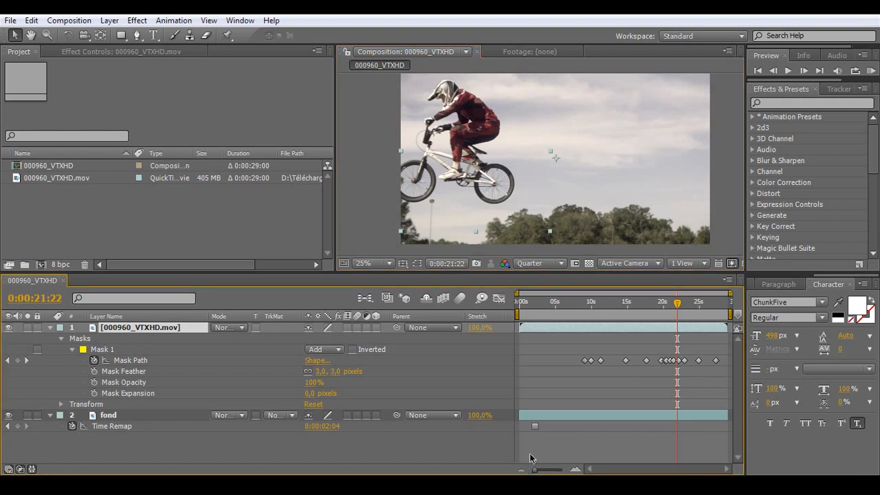
{"action": "key", "text": "KP_0"}
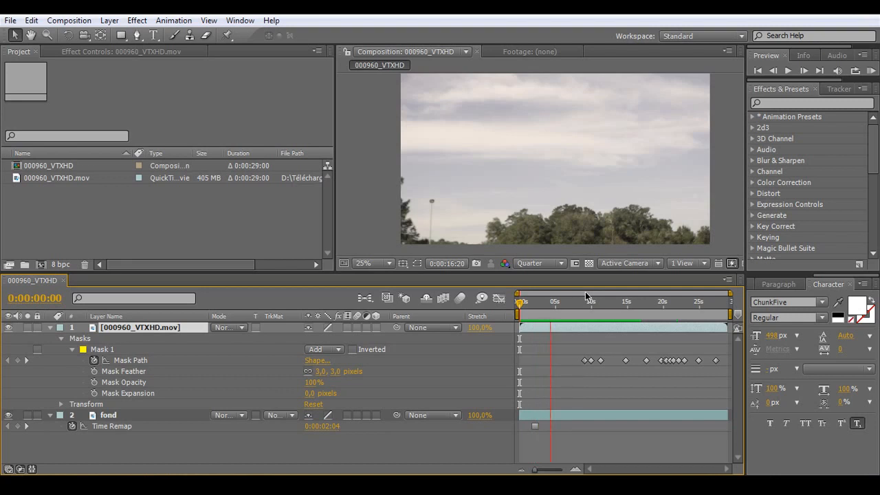
{"action": "key", "text": "space"}
Step: Start the work area at about 6.5 s, before the first mask keyframe, and trim the composition to the work area
{"action": "mouse_move", "coordinate": [517, 309]}
{"action": "left_mouse_down"}
{"action": "mouse_move", "coordinate": [577, 314]}
{"action": "mouse_move", "coordinate": [566, 313]}
{"action": "left_mouse_up"}
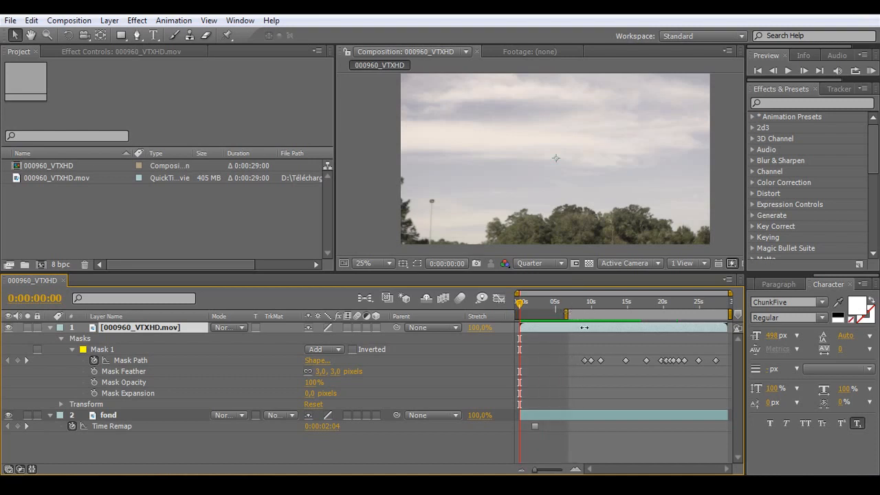
{"action": "right_click", "coordinate": [578, 313]}
{"action": "left_click", "coordinate": [597, 355]}
{"action": "left_click", "coordinate": [292, 449]}
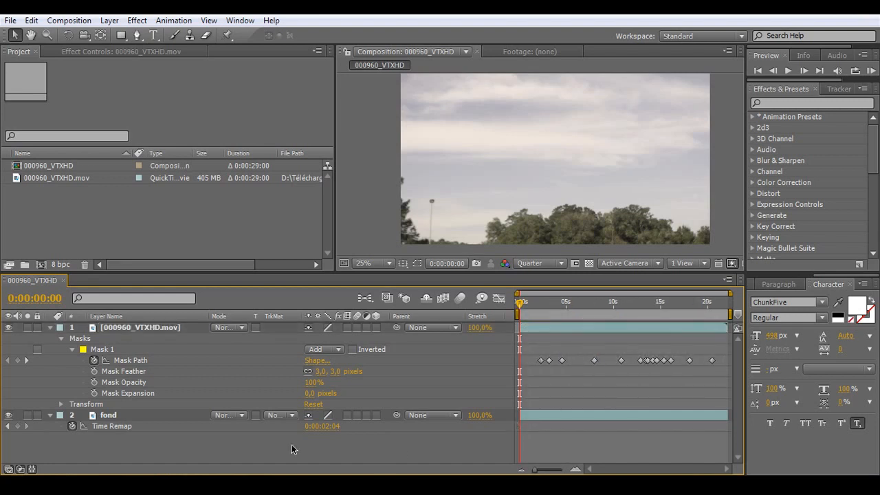
Step: Collapse the top footage layer, hide the fond layer and scrub to 0:00:11:19 to view the masked rider alone
{"action": "left_click", "coordinate": [51, 327]}
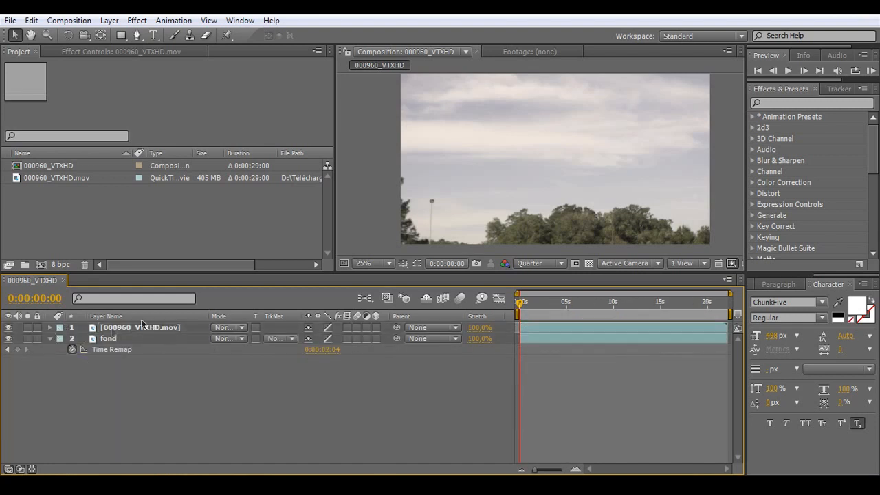
{"action": "left_click", "coordinate": [9, 338]}
{"action": "left_click", "coordinate": [543, 303]}
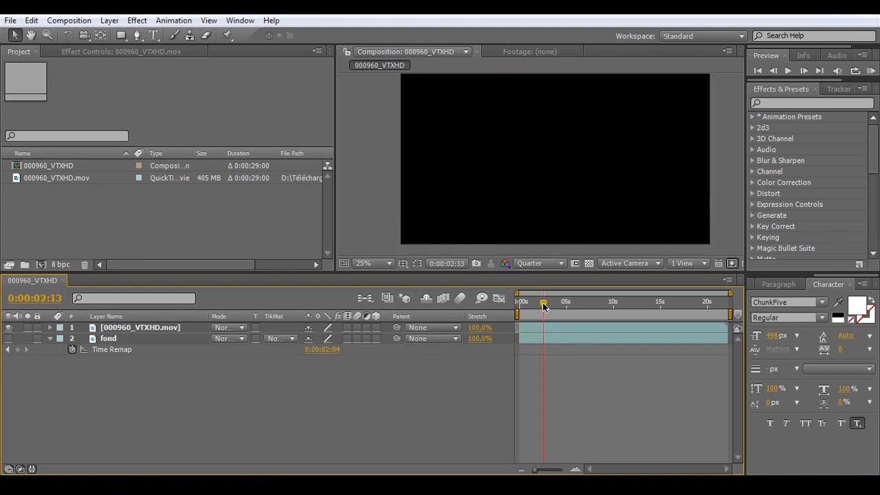
{"action": "left_click", "coordinate": [564, 307]}
{"action": "left_click_drag", "start_coordinate": [567, 309], "coordinate": [629, 312]}
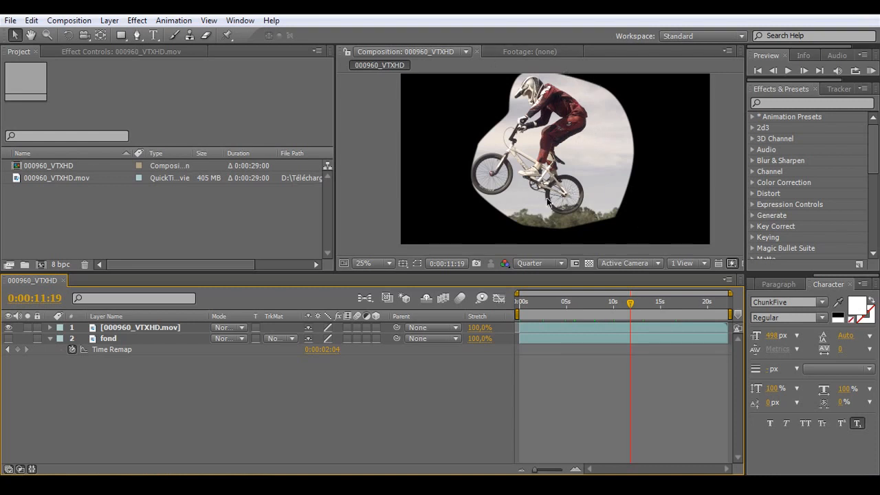
Step: Apply the Difference Matte keying effect to the 000960_VTXHD.mov layer with fond as its Difference Layer
{"action": "left_click", "coordinate": [137, 328]}
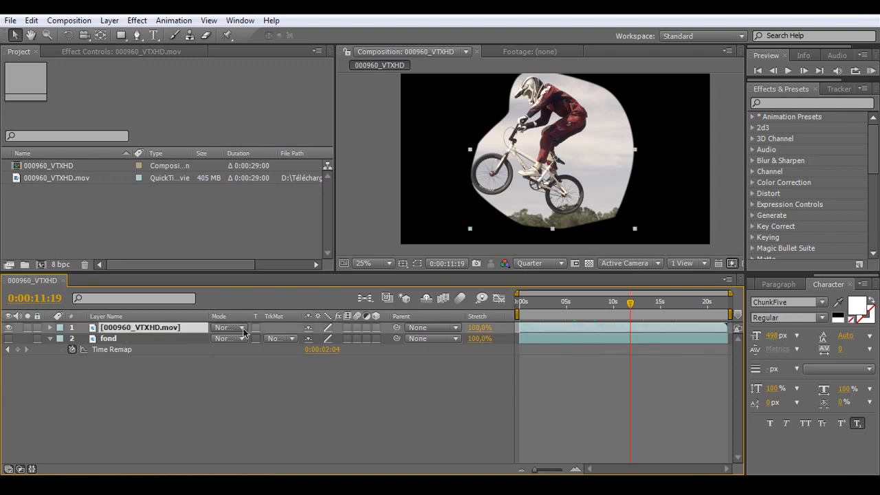
{"action": "left_click", "coordinate": [102, 52]}
{"action": "right_click", "coordinate": [80, 158]}
{"action": "mouse_move", "coordinate": [171, 209]}
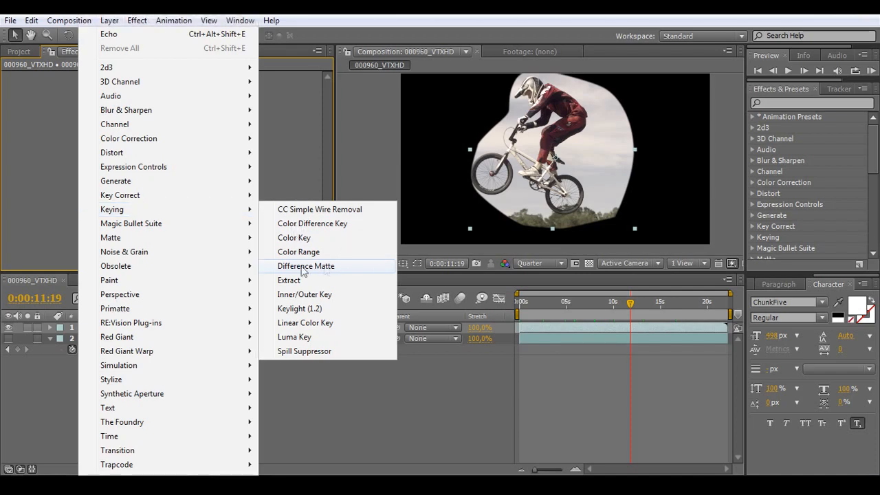
{"action": "left_click", "coordinate": [337, 266]}
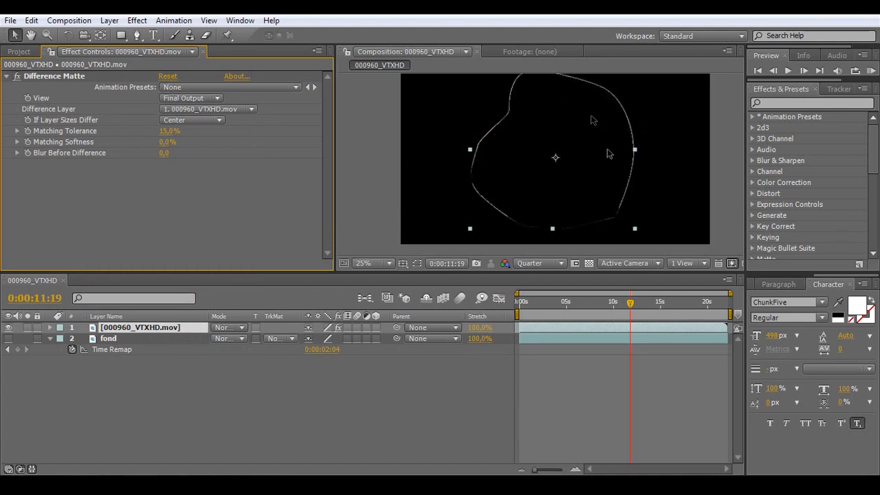
{"action": "left_click", "coordinate": [206, 109]}
{"action": "left_click", "coordinate": [204, 129]}
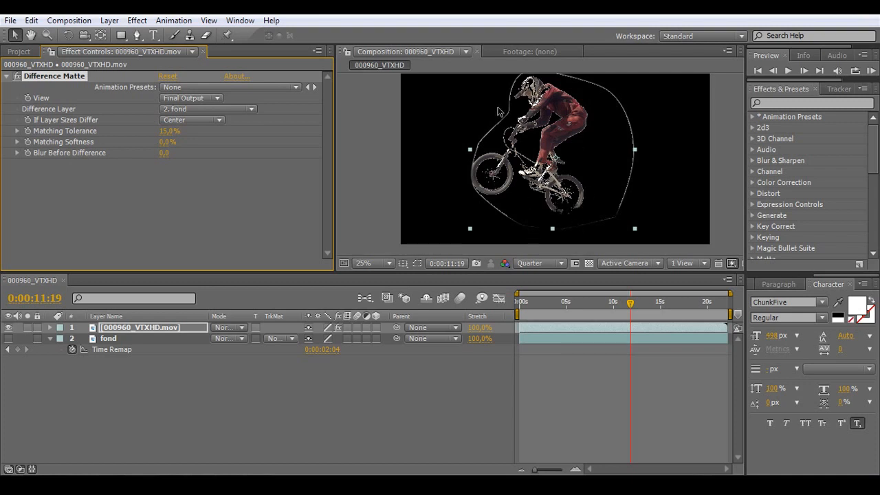
Step: Try Difference Matte's Matching Tolerance at 5% and 2%, with Matching Softness at 5%
{"action": "key", "text": "period"}
{"action": "left_click", "coordinate": [167, 131]}
{"action": "type", "text": "5"}
{"action": "key", "text": "Return"}
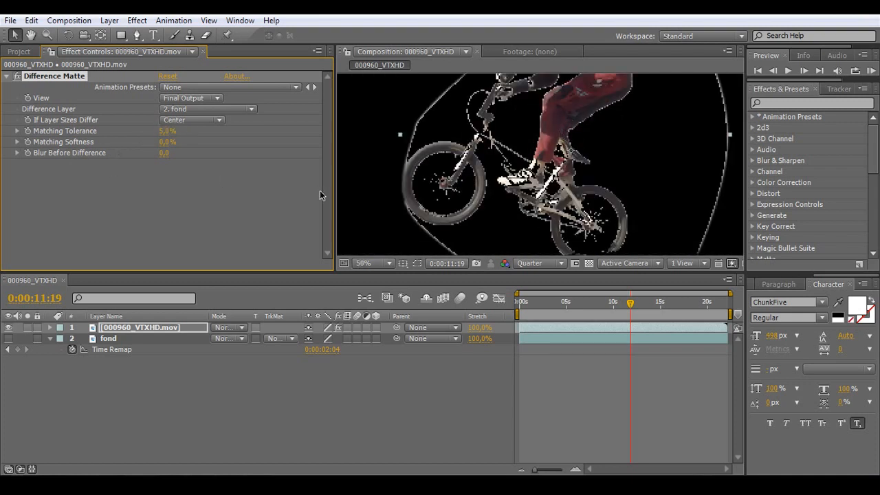
{"action": "left_click", "coordinate": [164, 133]}
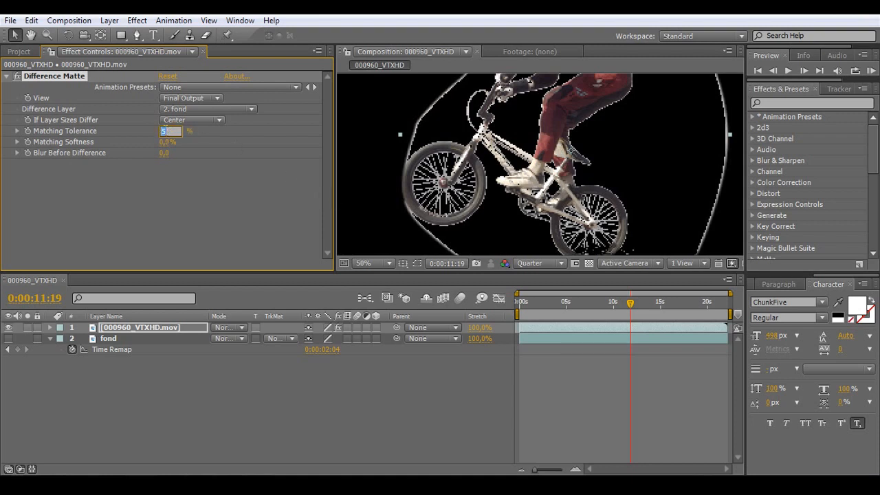
{"action": "type", "text": "2"}
{"action": "key", "text": "Return"}
{"action": "left_click", "coordinate": [166, 141]}
{"action": "type", "text": "5"}
{"action": "key", "text": "Return"}
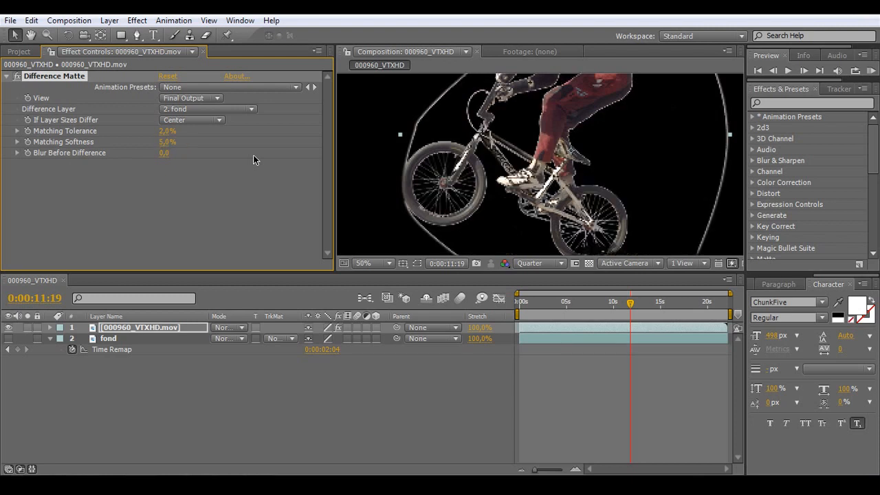
Step: Set Difference Matte's Matching Tolerance to 1% and, after trying 15%, its Matching Softness to 10%
{"action": "left_click", "coordinate": [165, 133]}
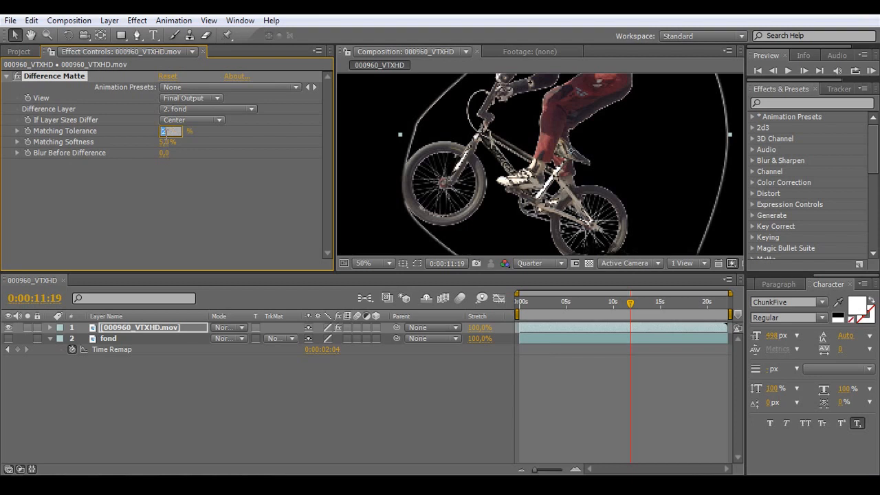
{"action": "left_click", "coordinate": [165, 142]}
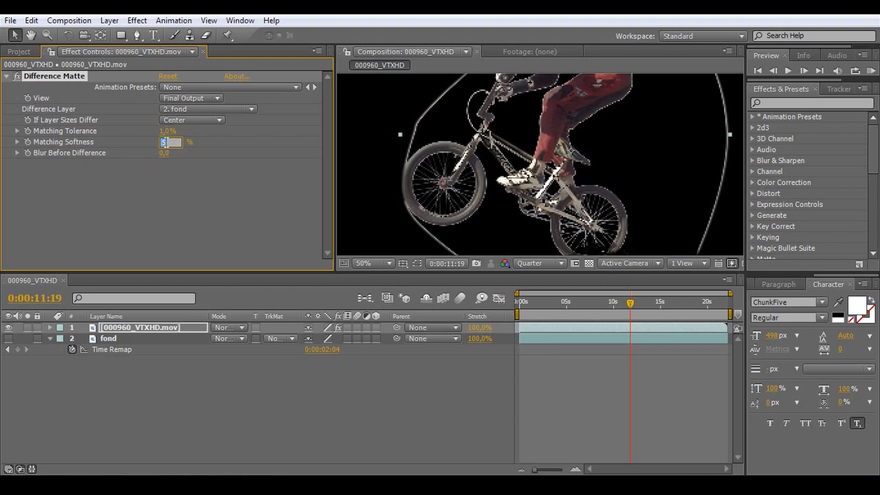
{"action": "left_click", "coordinate": [165, 141]}
{"action": "type", "text": "15"}
{"action": "key", "text": "Return"}
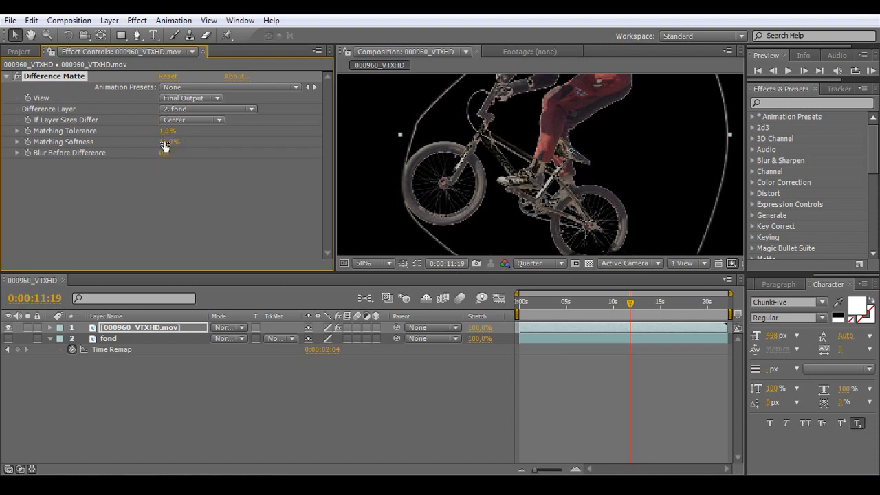
{"action": "left_click", "coordinate": [167, 143]}
{"action": "key", "text": "Return"}
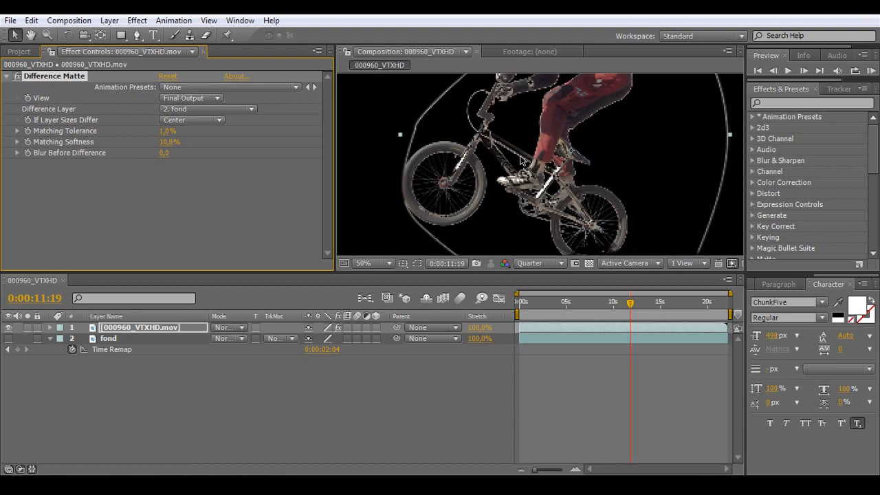
{"action": "left_click", "coordinate": [218, 213]}
{"action": "scroll", "coordinate": [531, 164], "scroll_direction": "down", "scroll_amount": 1}
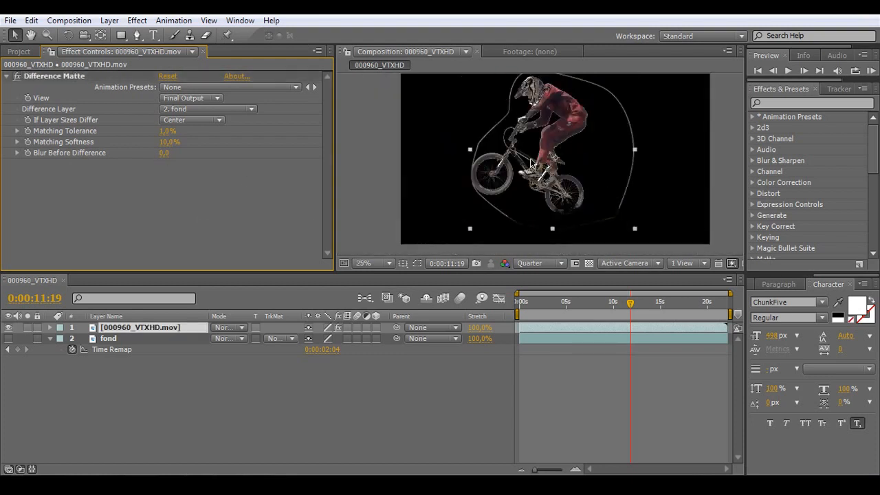
Step: Scrub to 0:00:12:13 and set Difference Matte's Matching Tolerance to 5%
{"action": "left_click", "coordinate": [607, 303]}
{"action": "left_click_drag", "start_coordinate": [602, 307], "coordinate": [637, 308]}
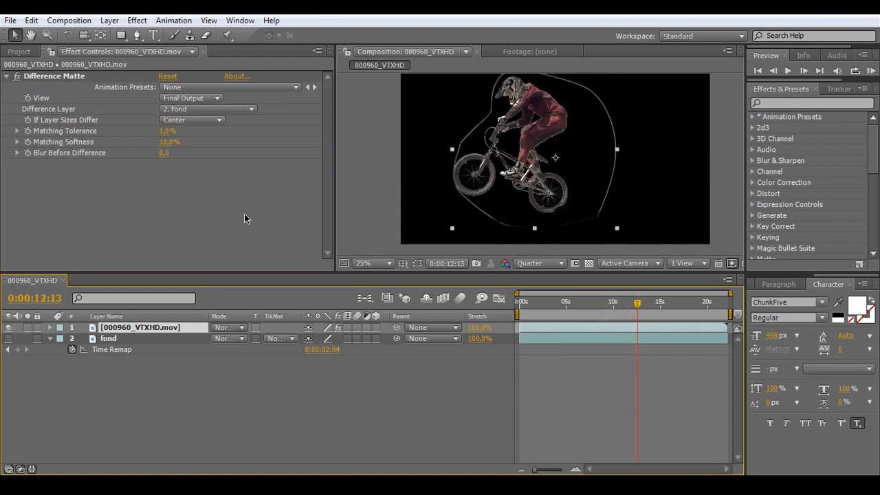
{"action": "left_click", "coordinate": [167, 130]}
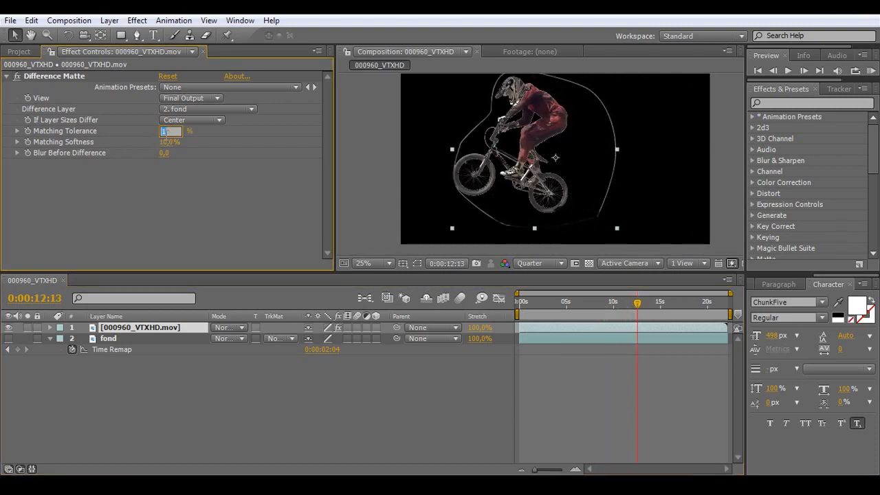
{"action": "type", "text": "3"}
{"action": "key", "text": "Return"}
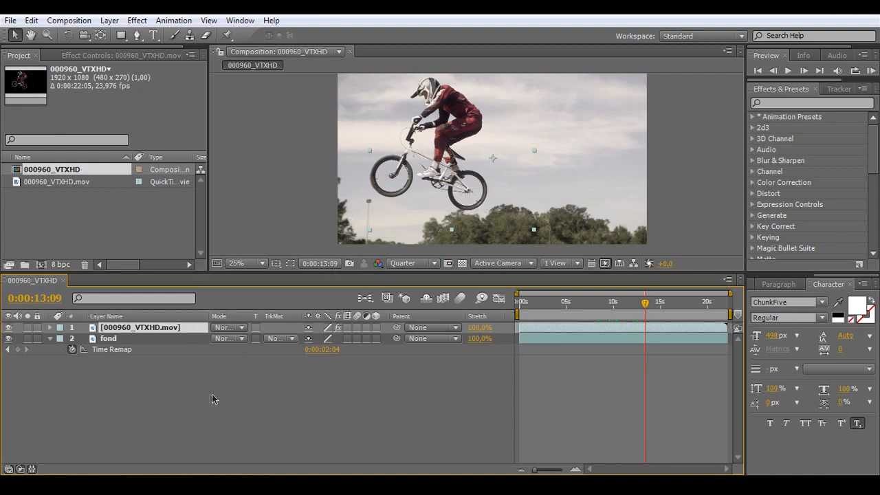
Step: Remove the Difference Matte effect from the 000960_VTXHD.mov layer
{"action": "left_click", "coordinate": [97, 55]}
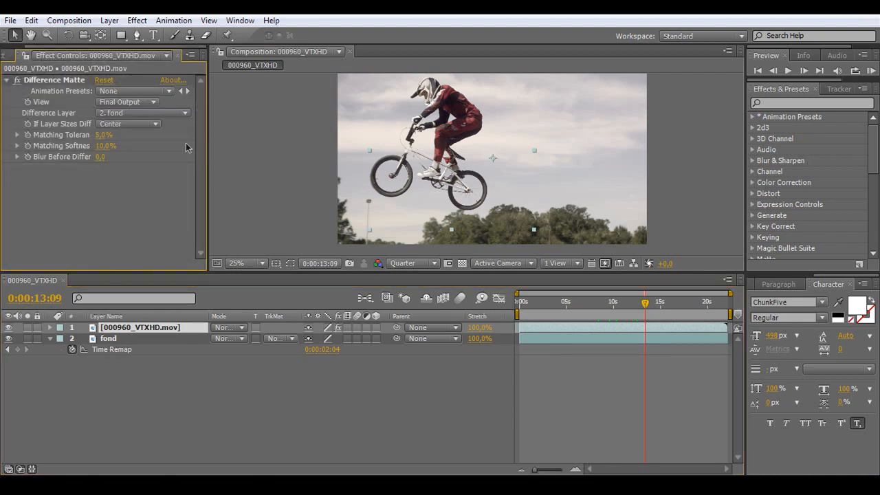
{"action": "left_click", "coordinate": [69, 81]}
{"action": "key", "text": "Delete"}
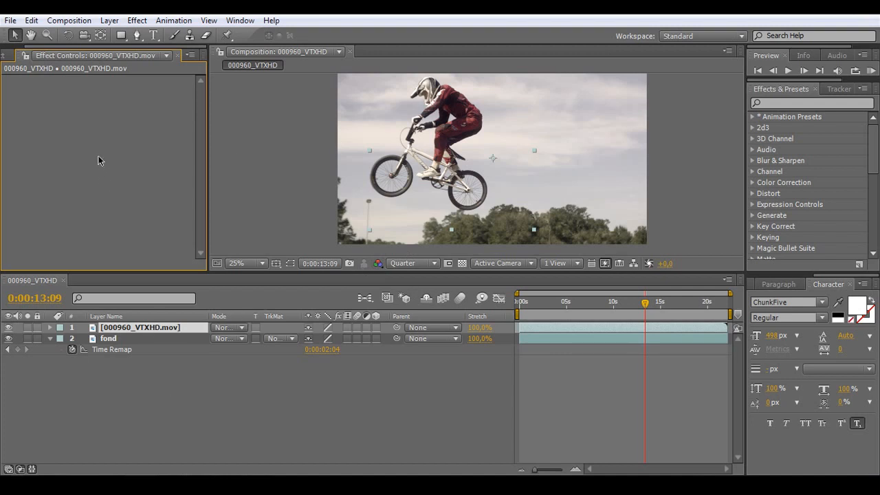
Step: Apply the Echo effect to the 000960_VTXHD.mov layer and set its Echo Operator to Minimum
{"action": "left_click", "coordinate": [778, 104]}
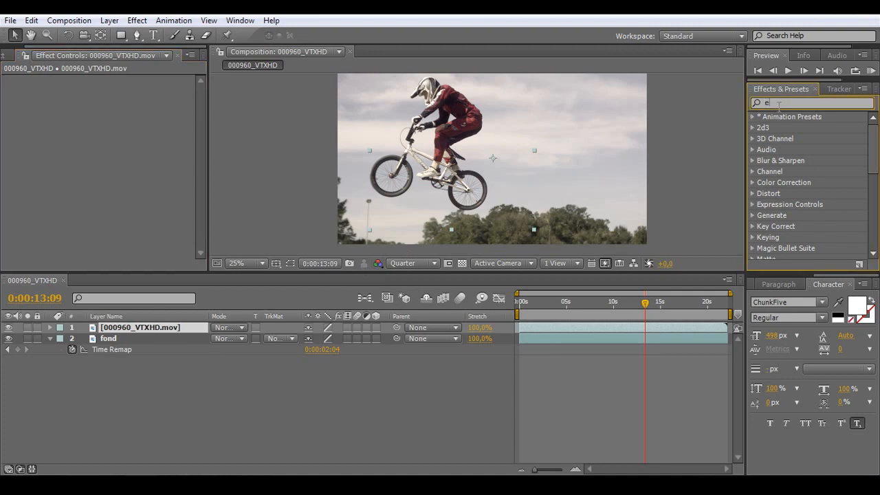
{"action": "type", "text": "echo"}
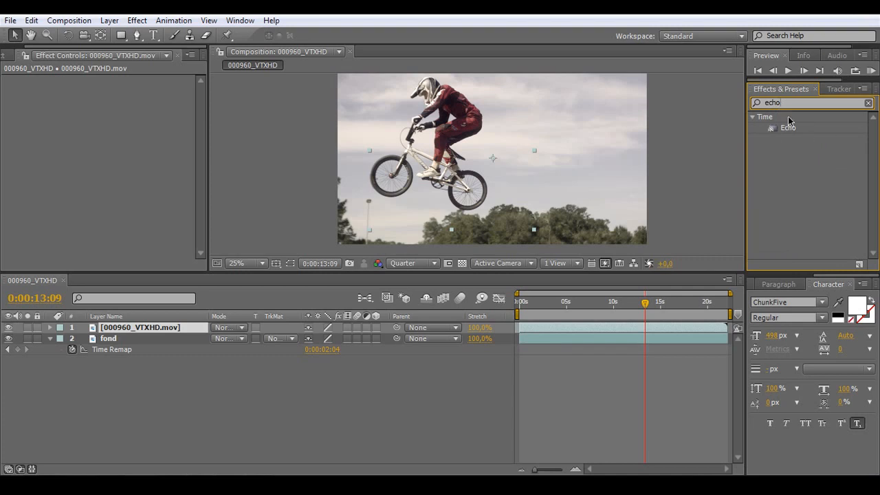
{"action": "double_click", "coordinate": [788, 128]}
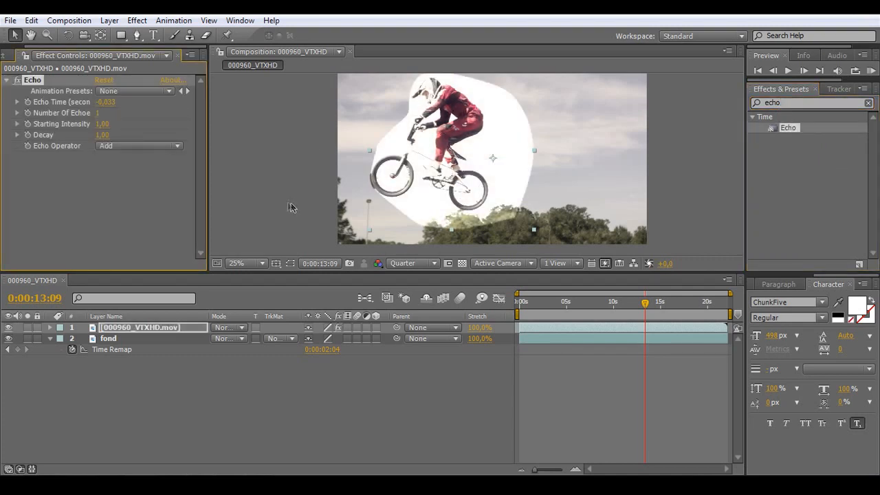
{"action": "left_click", "coordinate": [125, 189]}
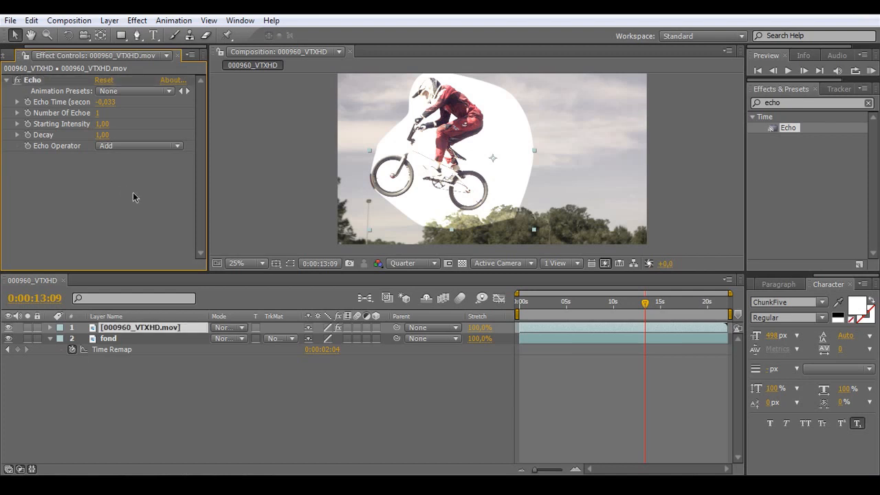
{"action": "left_click", "coordinate": [122, 143]}
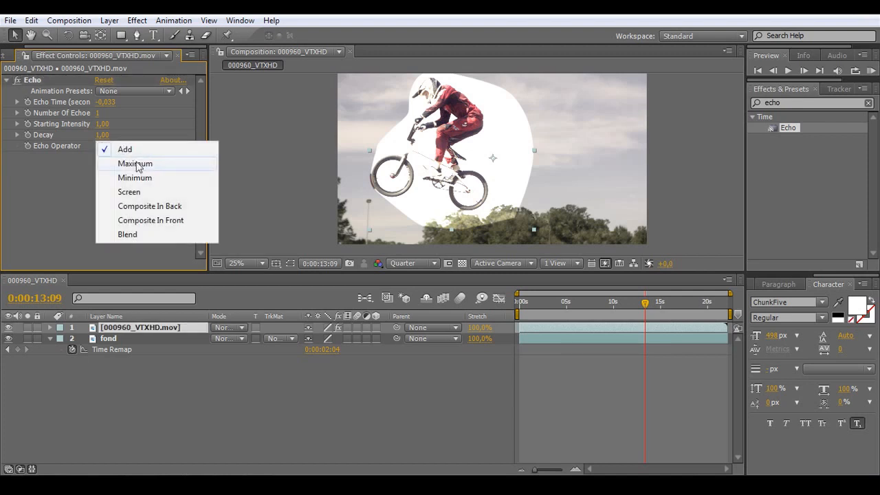
{"action": "left_click", "coordinate": [137, 178]}
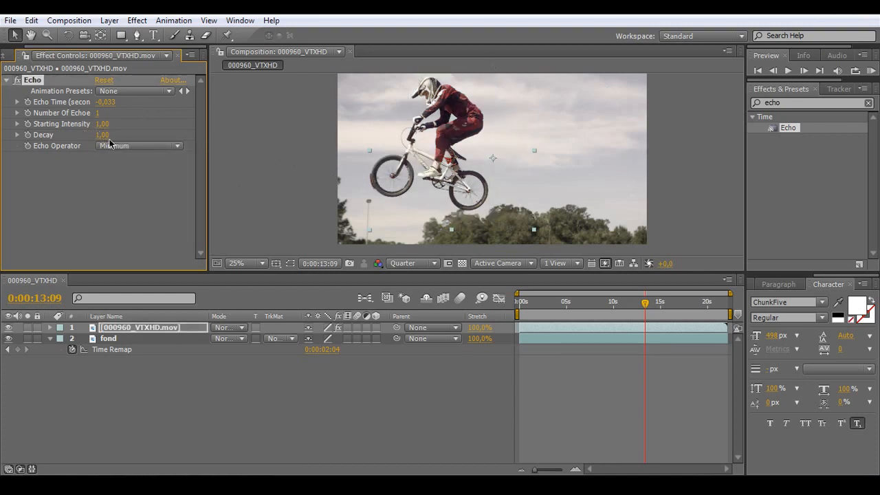
Step: Set Echo's Echo Time to 3 seconds, after trying 1 second, and its Number Of Echoes to 5
{"action": "type", "text": "1"}
{"action": "key", "text": "Return"}
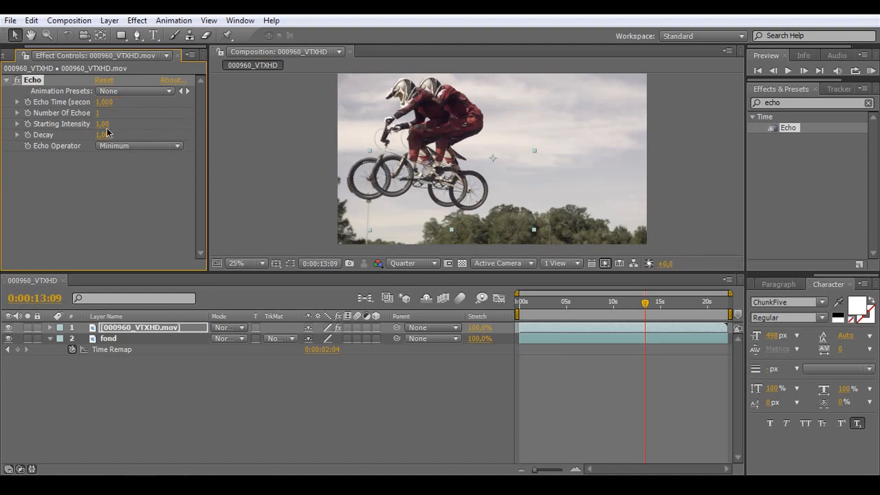
{"action": "left_click", "coordinate": [102, 102]}
{"action": "type", "text": "3"}
{"action": "key", "text": "Return"}
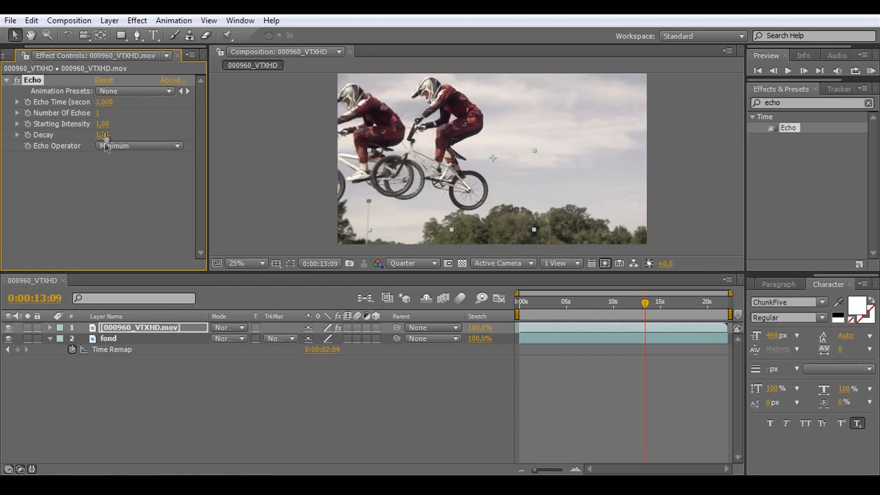
{"action": "left_click", "coordinate": [100, 113]}
{"action": "key", "text": "Return"}
Step: Scrub back through the composition to 0:00:00:00 to review the echoed riders
{"action": "left_click", "coordinate": [589, 305]}
{"action": "left_click", "coordinate": [574, 310]}
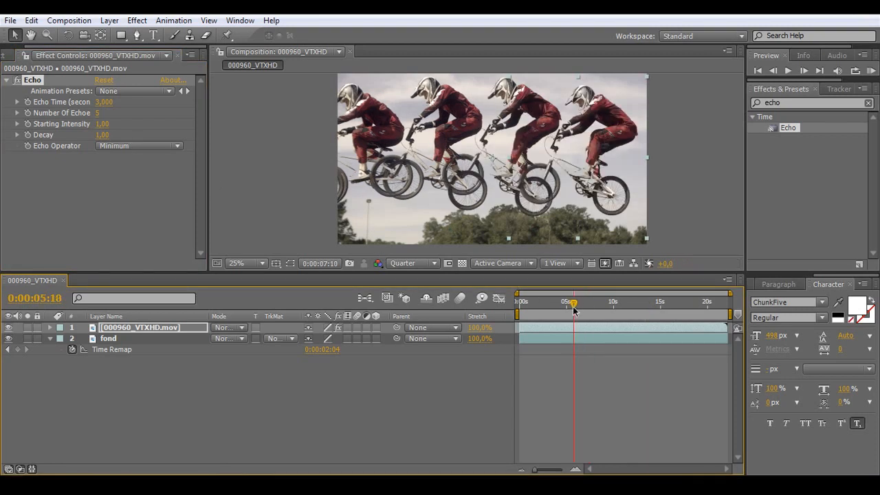
{"action": "left_click_drag", "start_coordinate": [574, 309], "coordinate": [500, 305]}
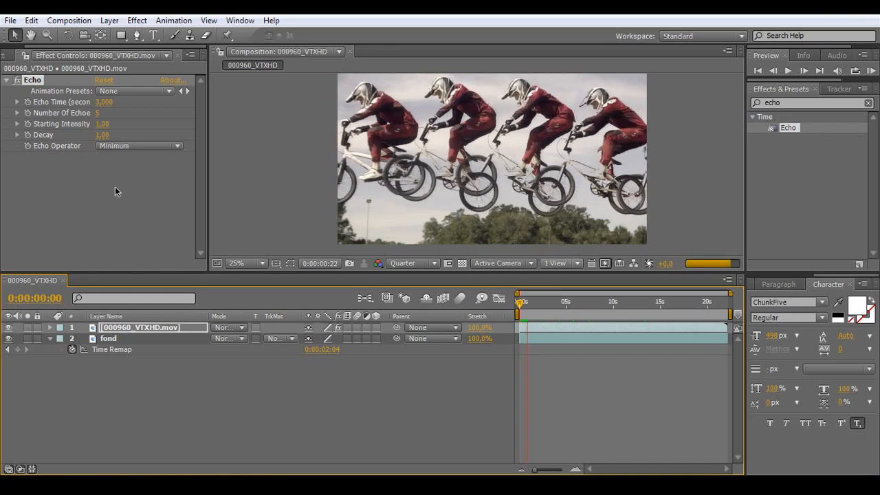
Step: Set Echo's Starting Intensity to 0.4 and deselect the footage layer, keeping the playhead at the start
{"action": "left_click", "coordinate": [103, 123]}
{"action": "type", "text": "1"}
{"action": "key", "text": "Return"}
{"action": "left_click", "coordinate": [102, 124]}
{"action": "type", "text": "0,4"}
{"action": "key", "text": "Return"}
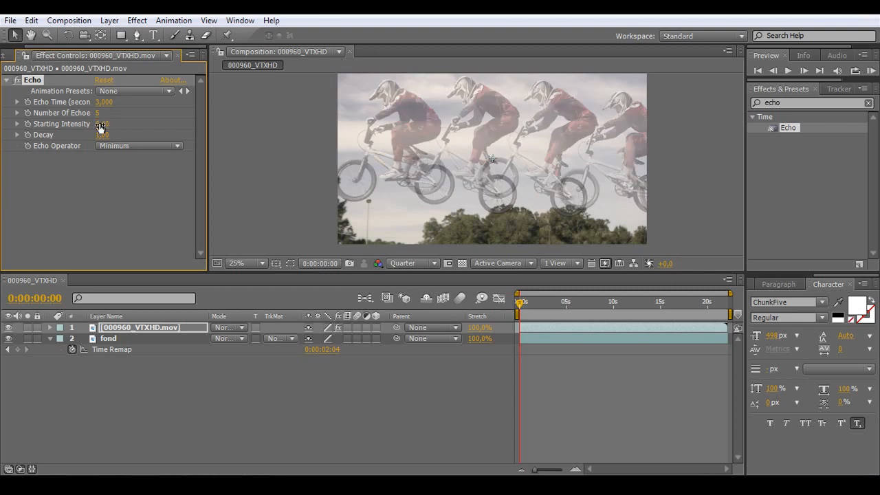
{"action": "left_click", "coordinate": [365, 402]}
{"action": "left_click_drag", "start_coordinate": [526, 311], "coordinate": [429, 311]}
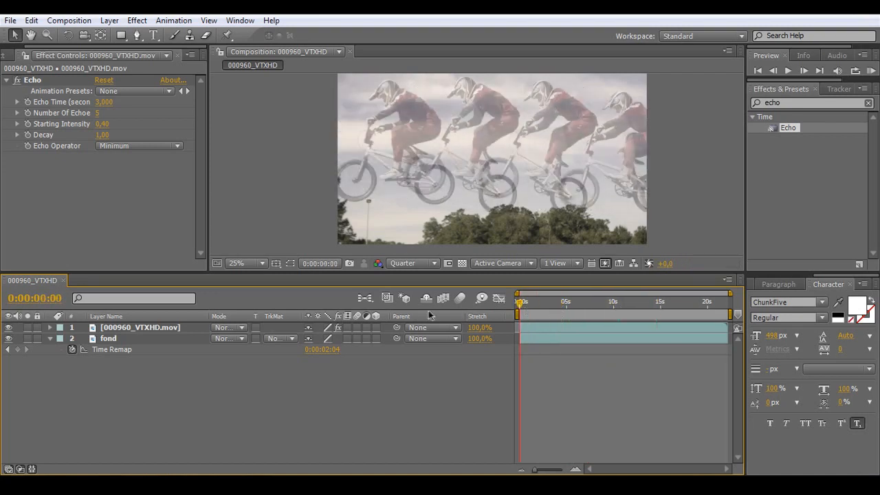